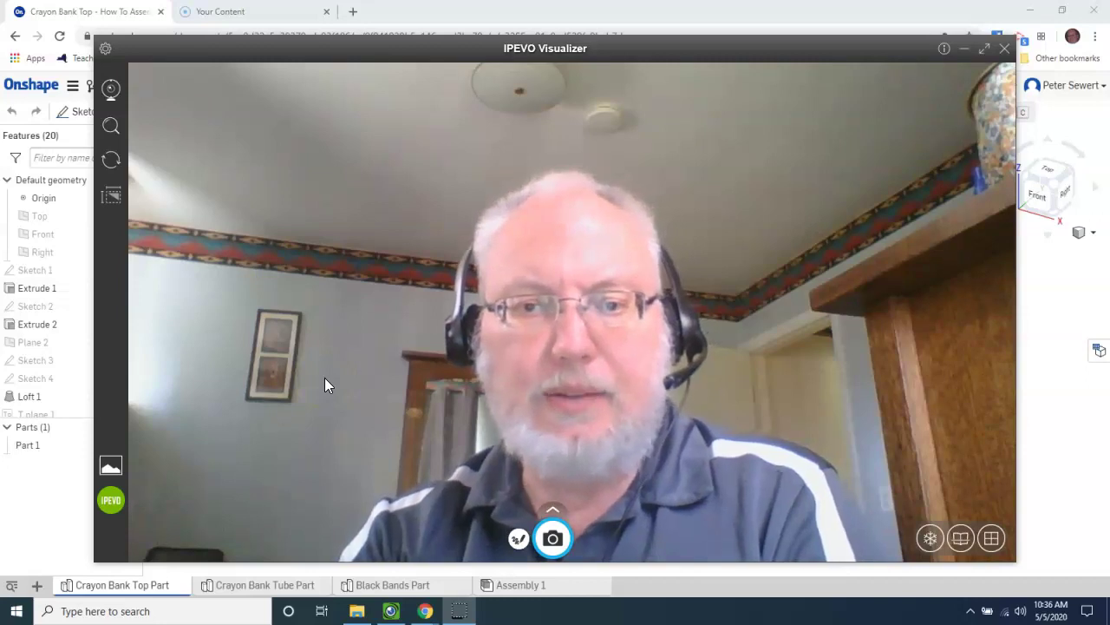
left_click(966, 49)
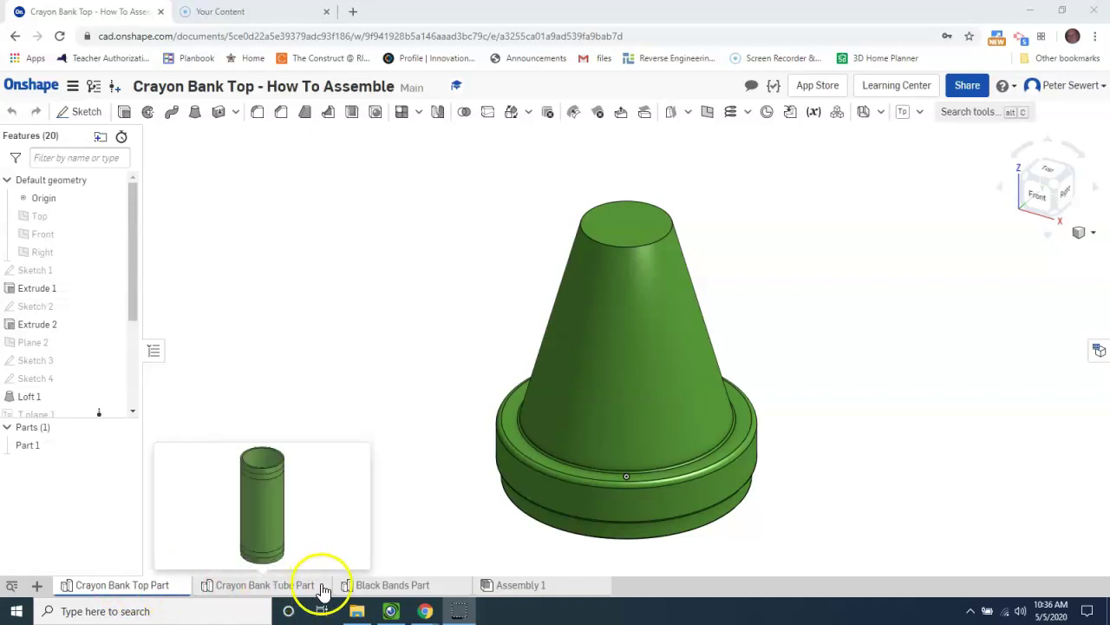
mouse_move(136, 588)
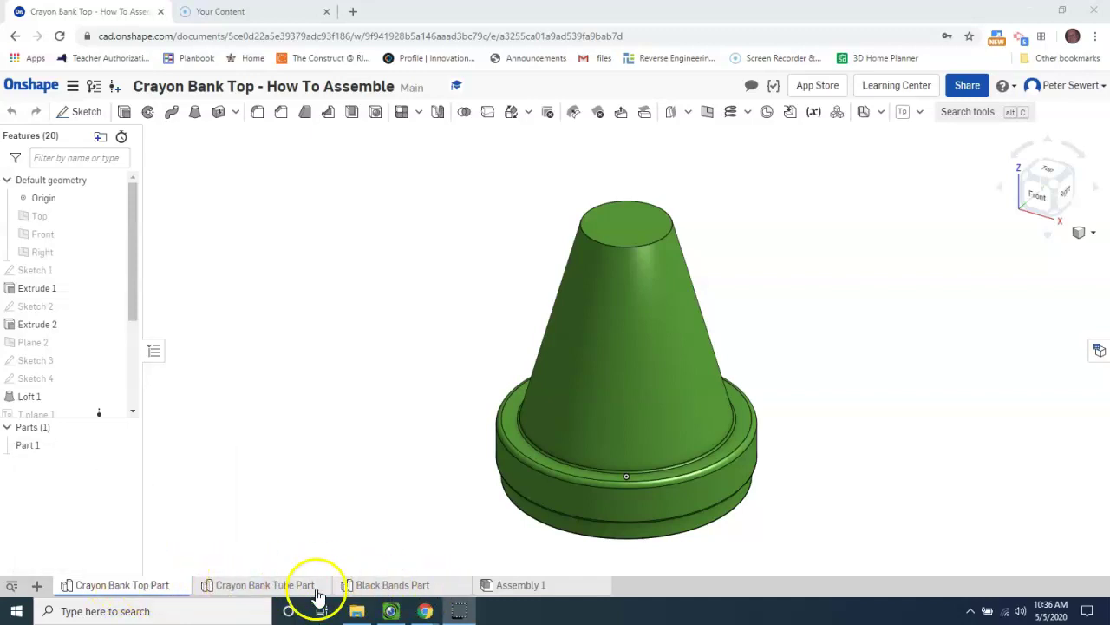
mouse_move(286, 586)
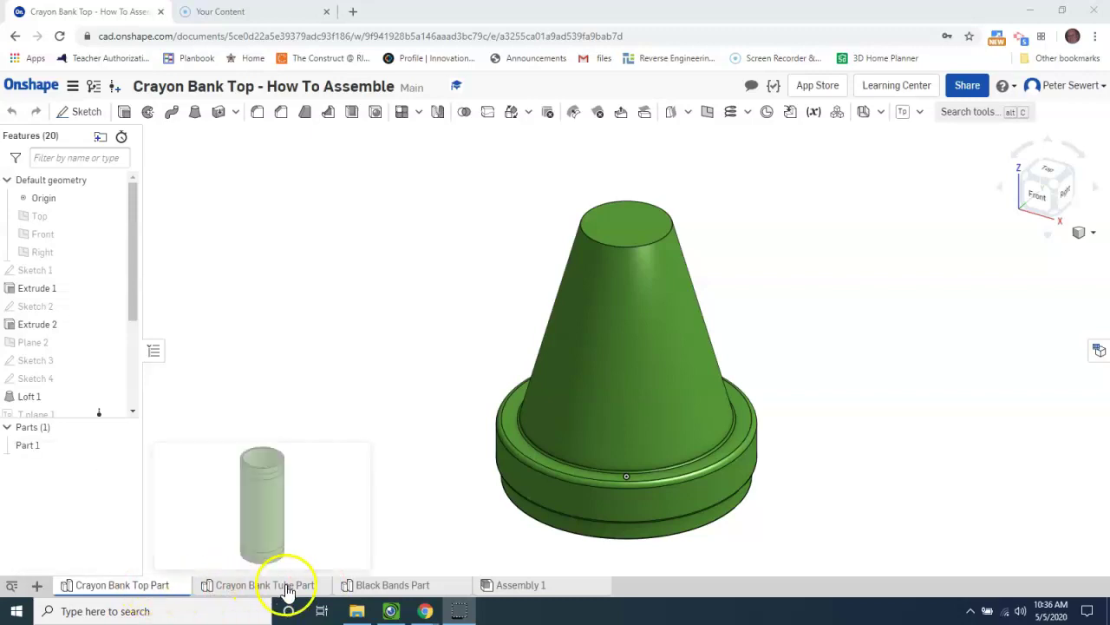
mouse_move(378, 596)
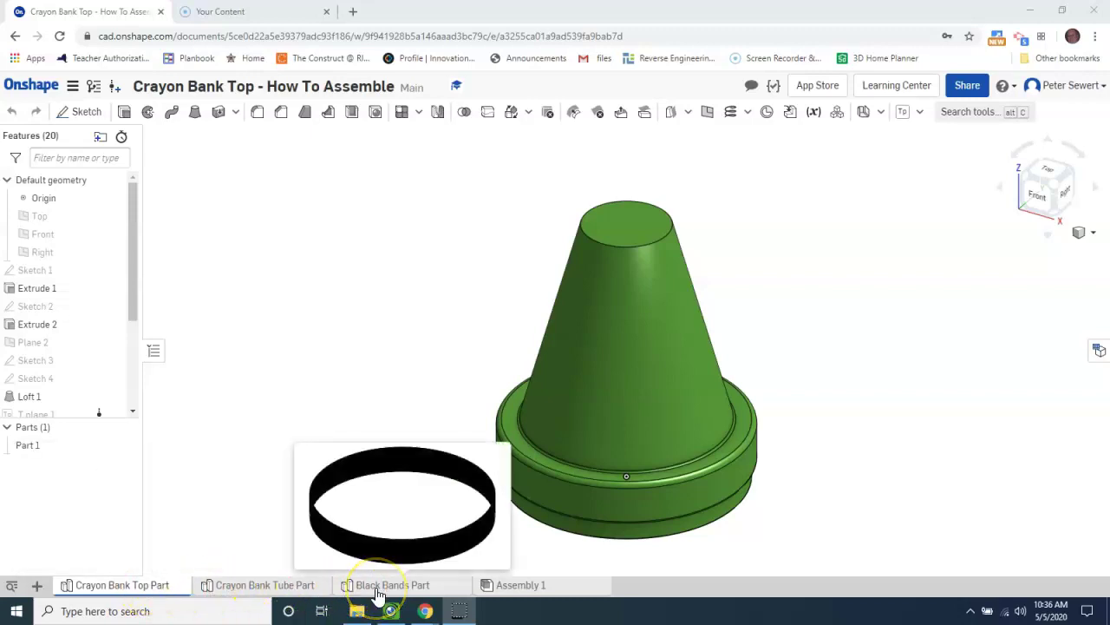
Create a new Part Studio 1, then delete that unneeded Part Studio again
left_click(39, 587)
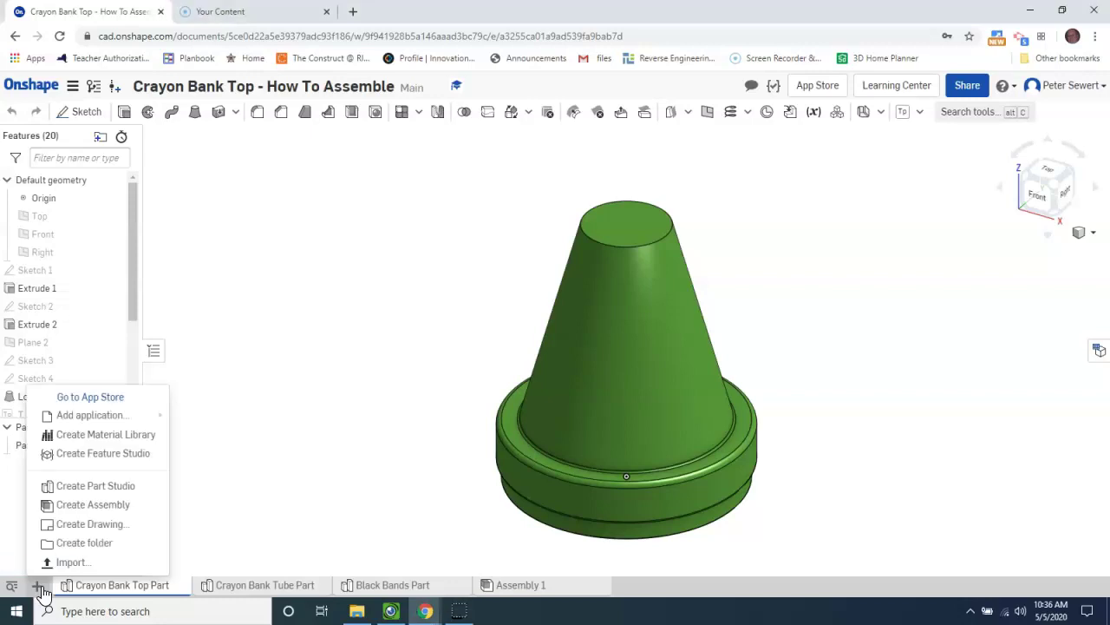
left_click(117, 486)
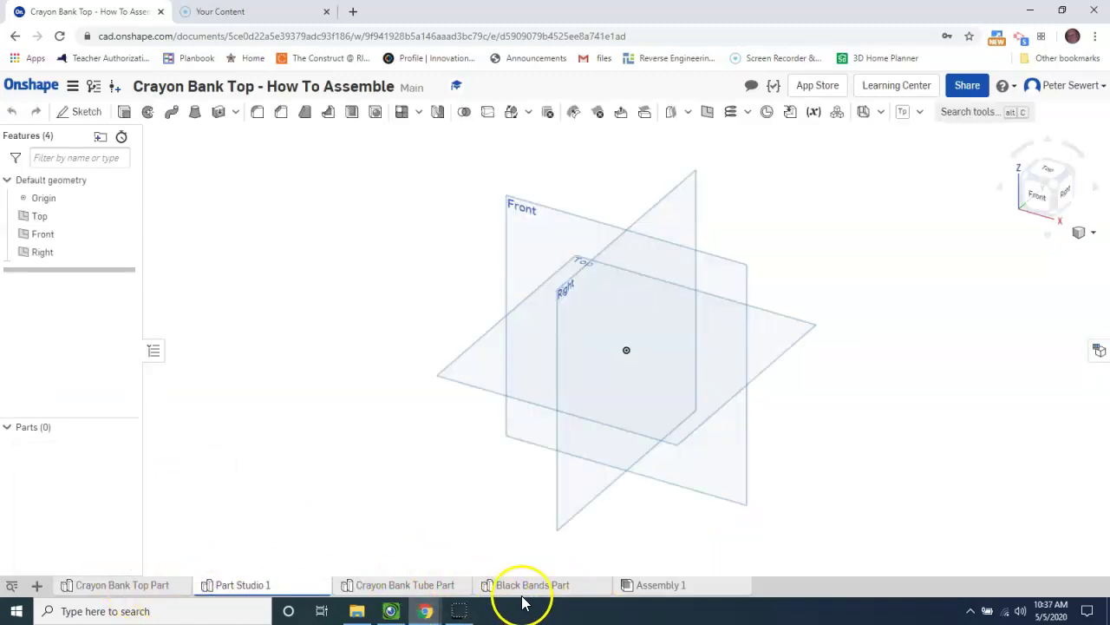
right_click(270, 586)
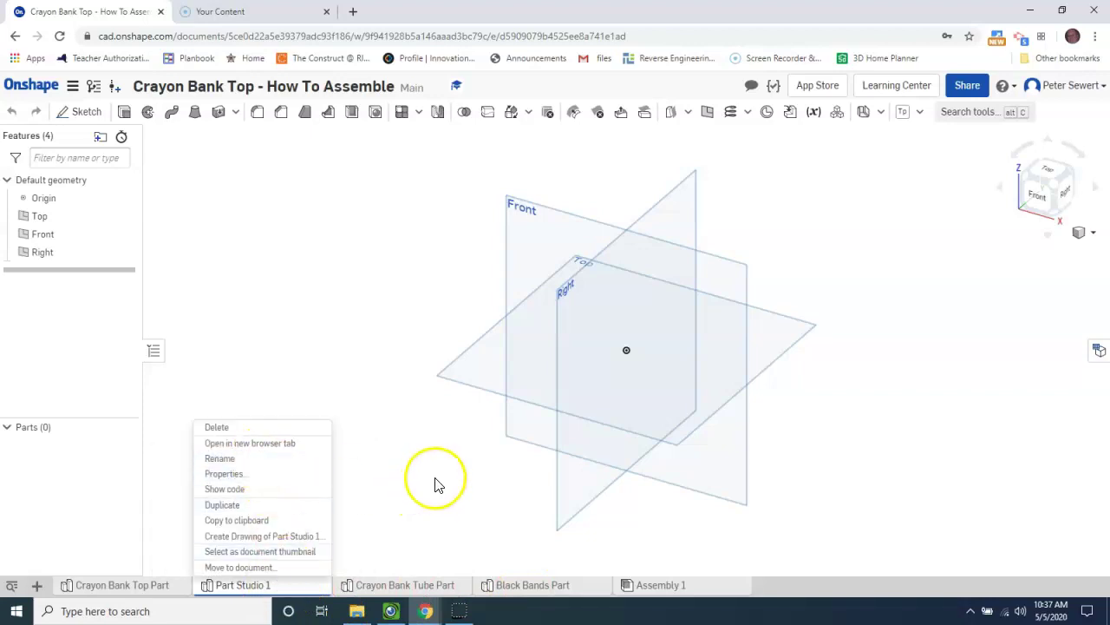
left_click(260, 428)
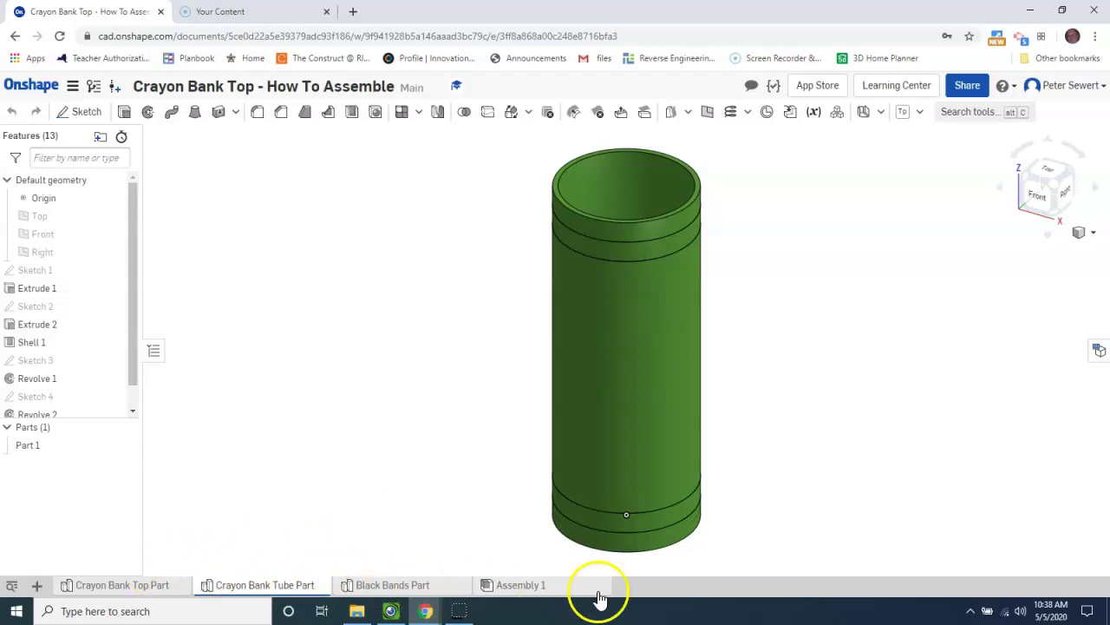
mouse_move(514, 595)
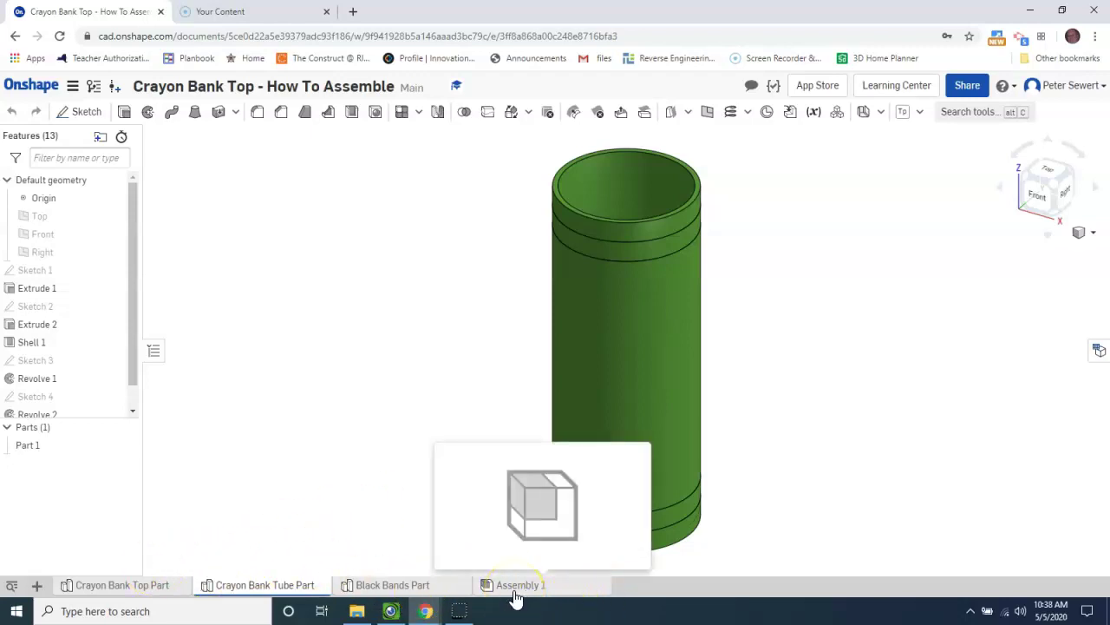
In Assembly 1, begin inserting the Crayon Bank Tube Part from the Part Studios list
left_click(518, 588)
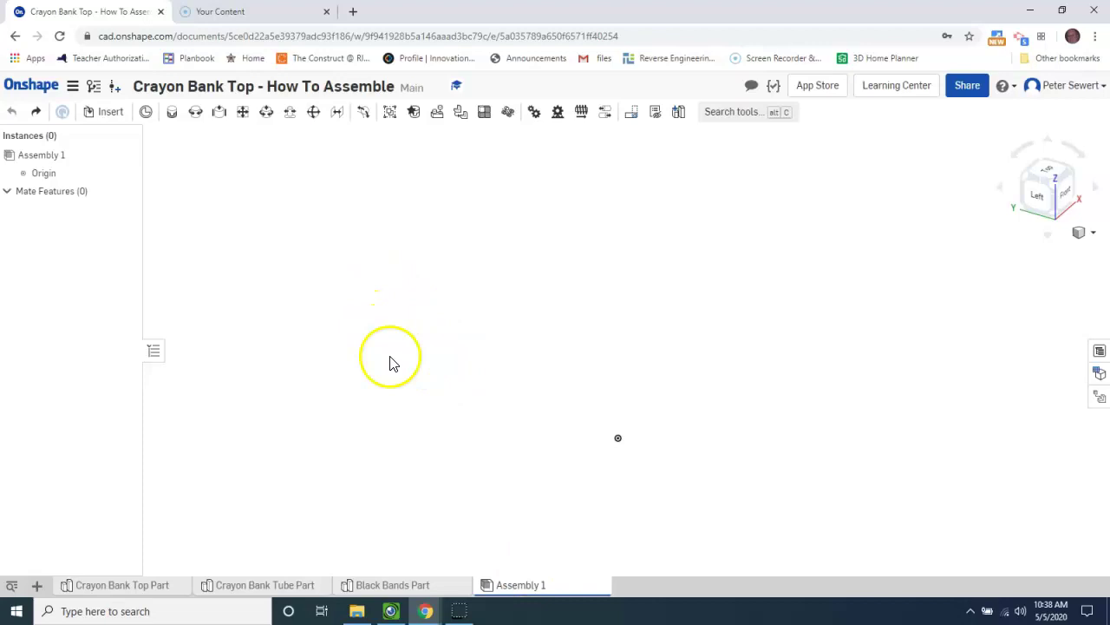
left_click(103, 116)
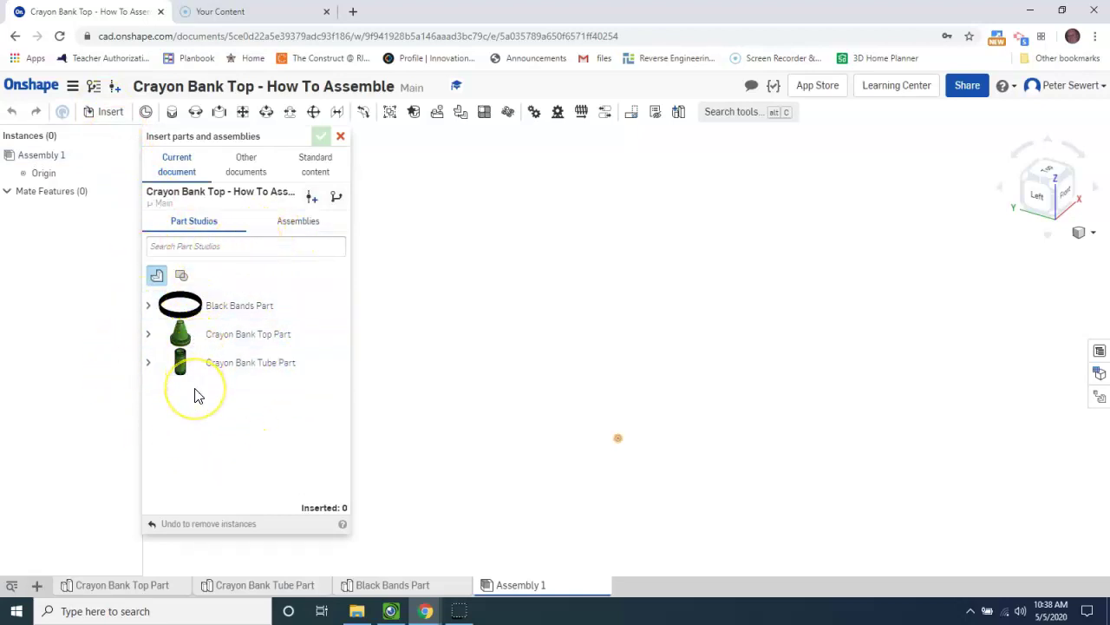
left_click(236, 413)
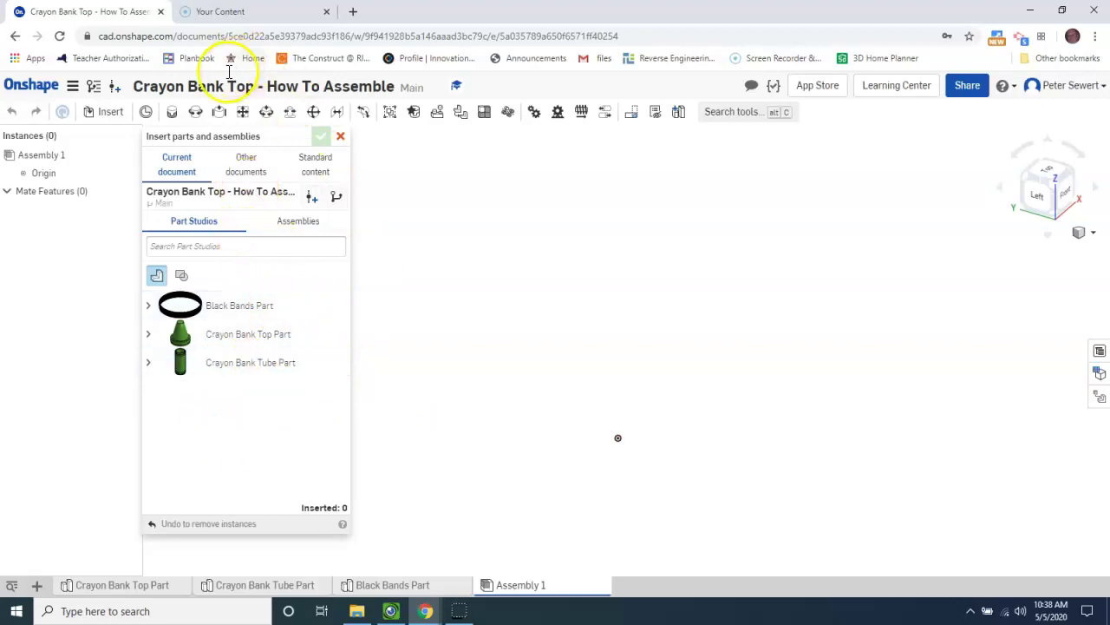
Place the Crayon Bank Tube Part in the assembly as instance Part 1 <1>
left_click(220, 370)
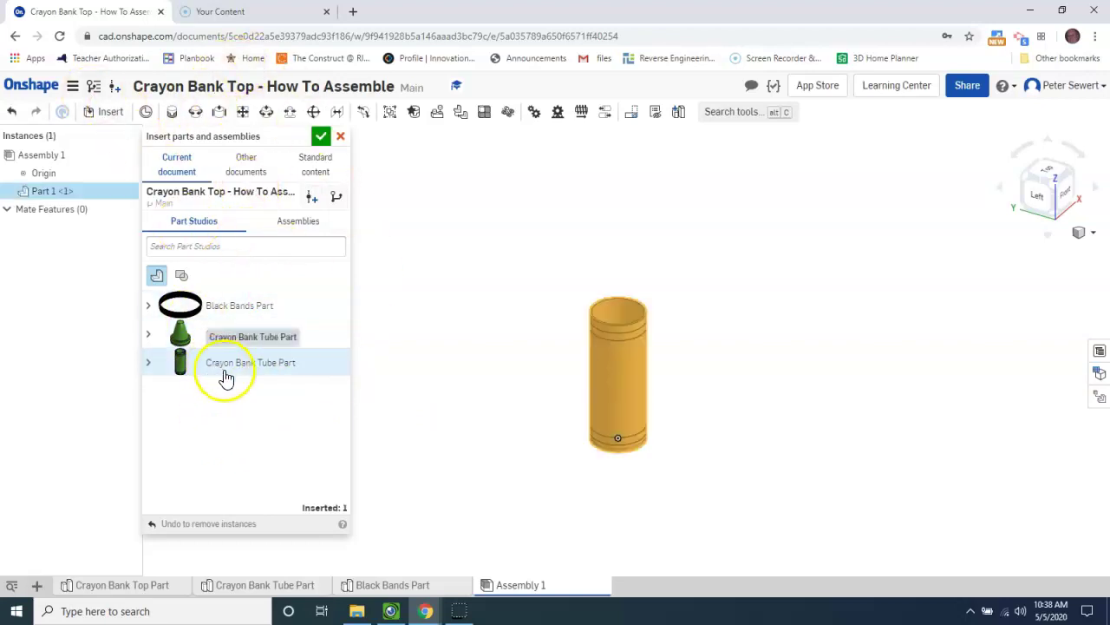
left_click(614, 371)
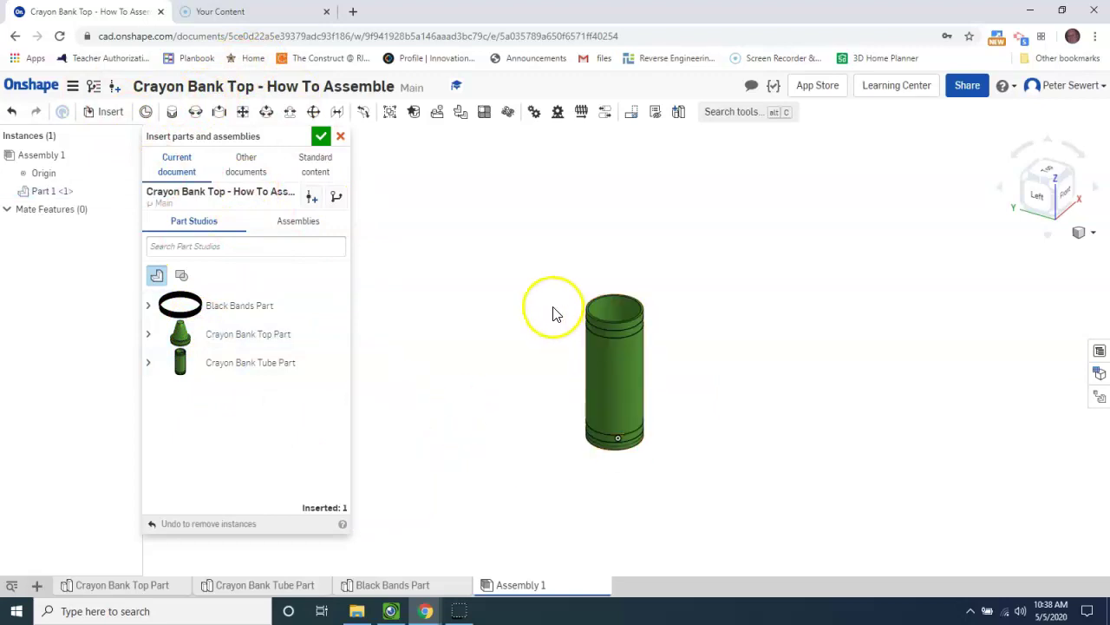
left_click(321, 137)
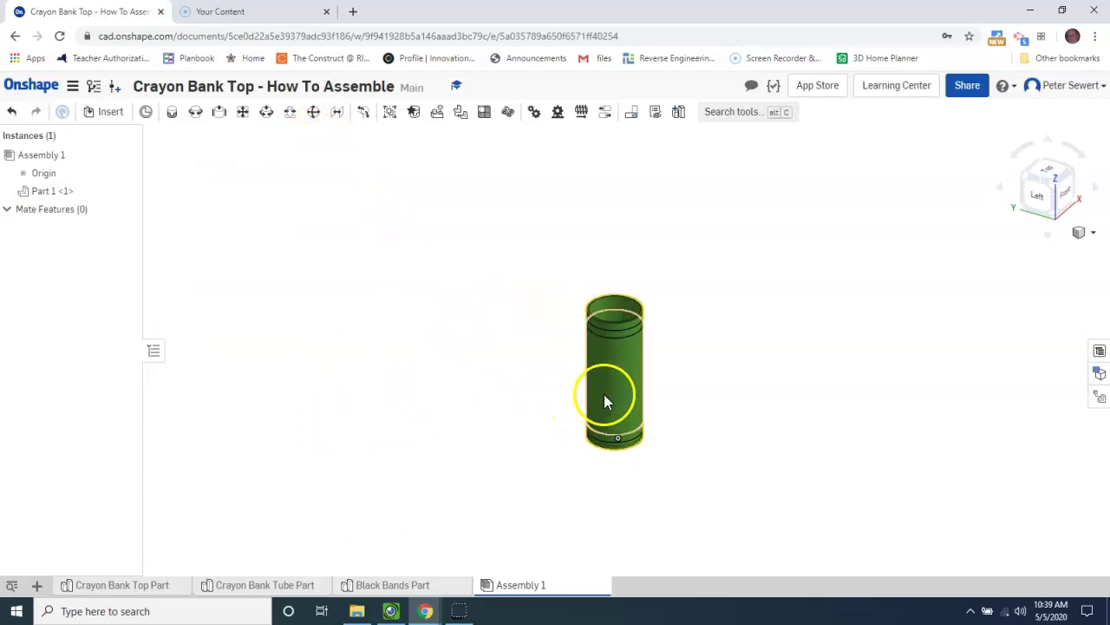
mouse_move(604, 401)
left_mouse_down()
mouse_move(461, 374)
mouse_move(466, 364)
mouse_move(649, 353)
mouse_move(607, 376)
mouse_move(620, 383)
left_mouse_up()
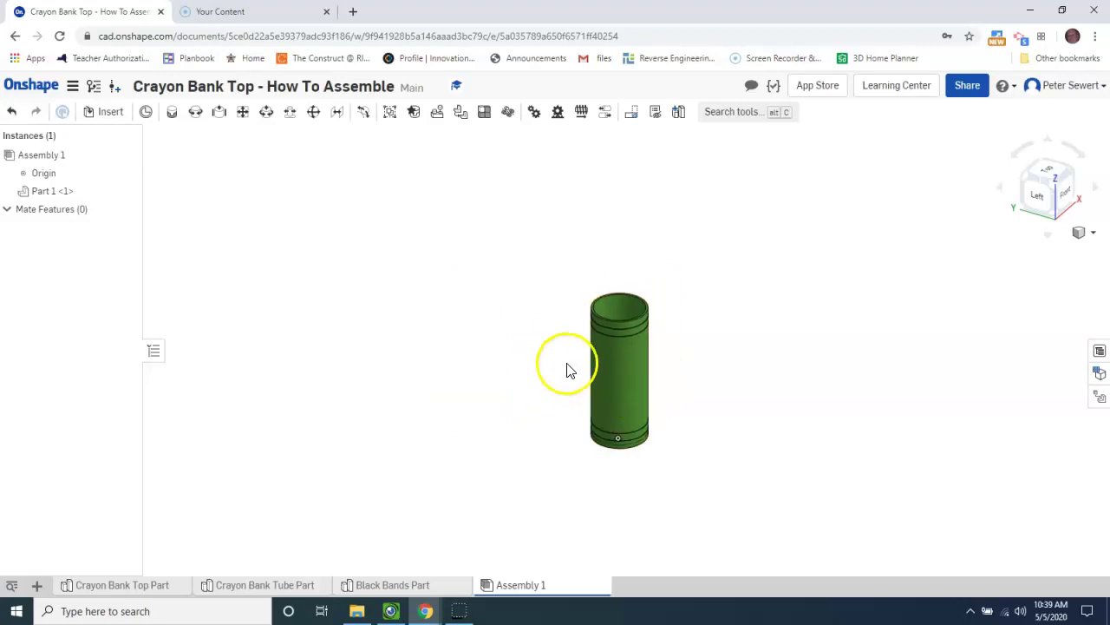
Fix the tube in place and confirm it no longer moves when dragged
right_click(621, 368)
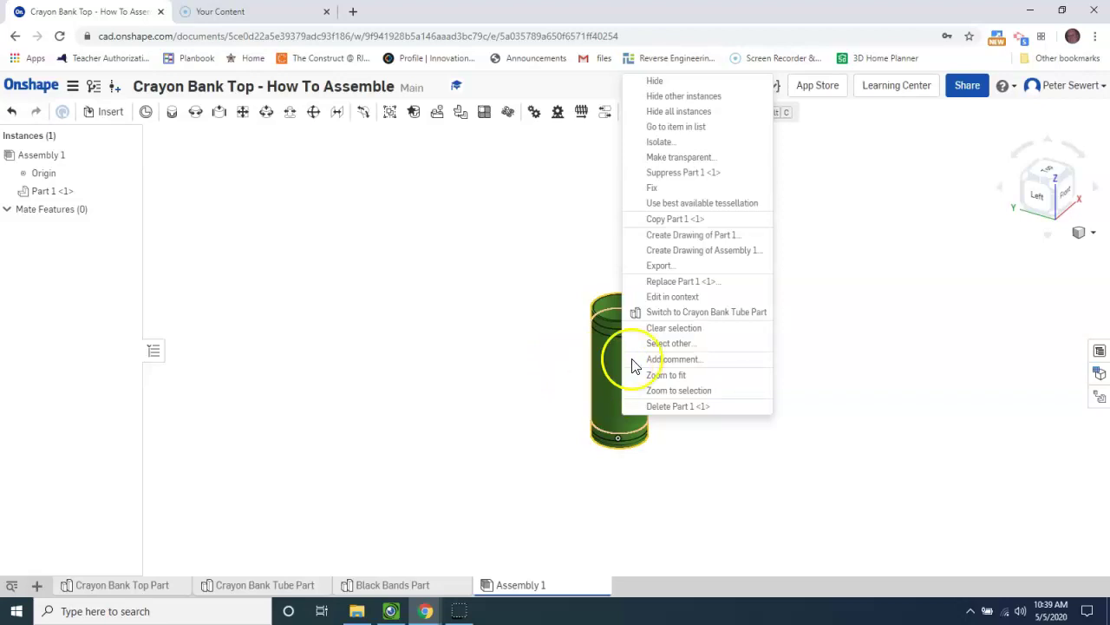
left_click(676, 189)
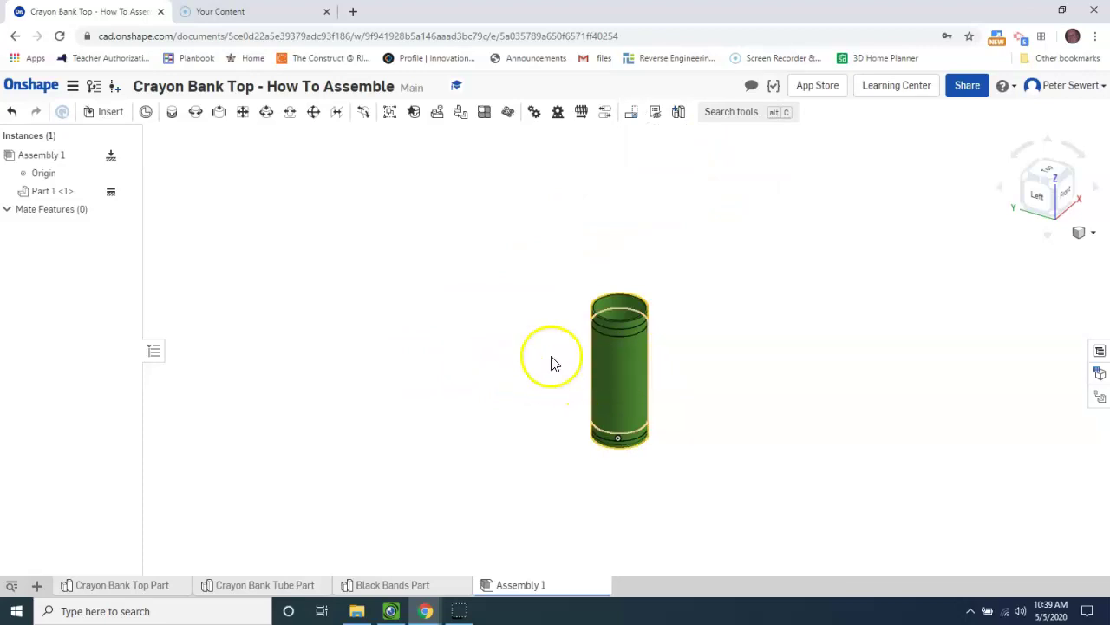
left_click_drag(624, 361, 766, 342)
left_click_drag(607, 375, 595, 404)
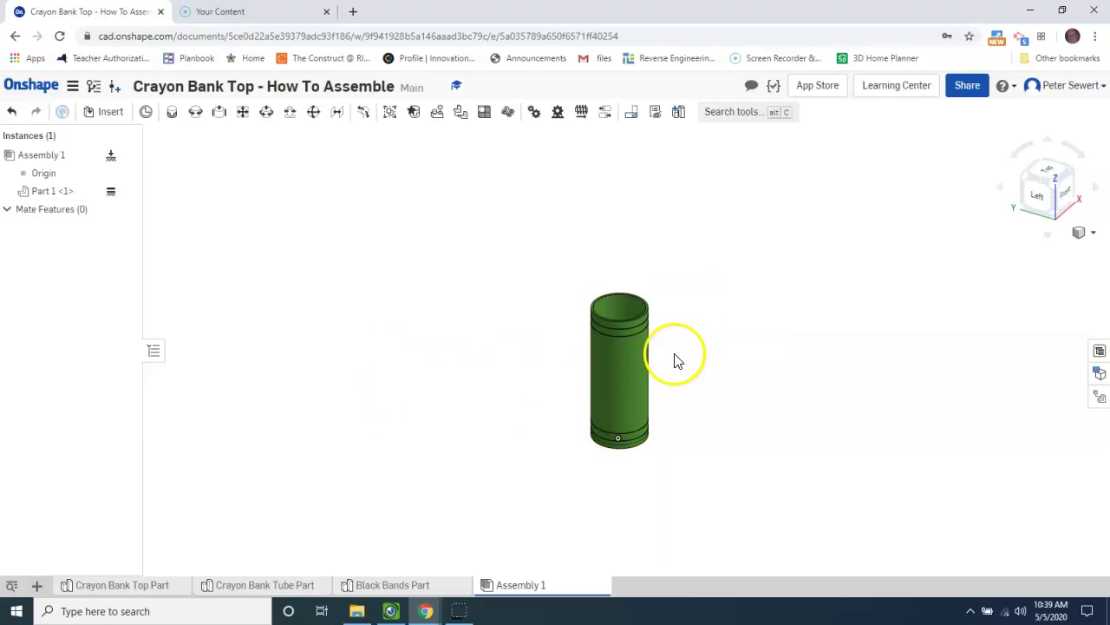
Insert the Crayon Bank Top Part cone beside the tube as Part 1 <2>
left_click(104, 114)
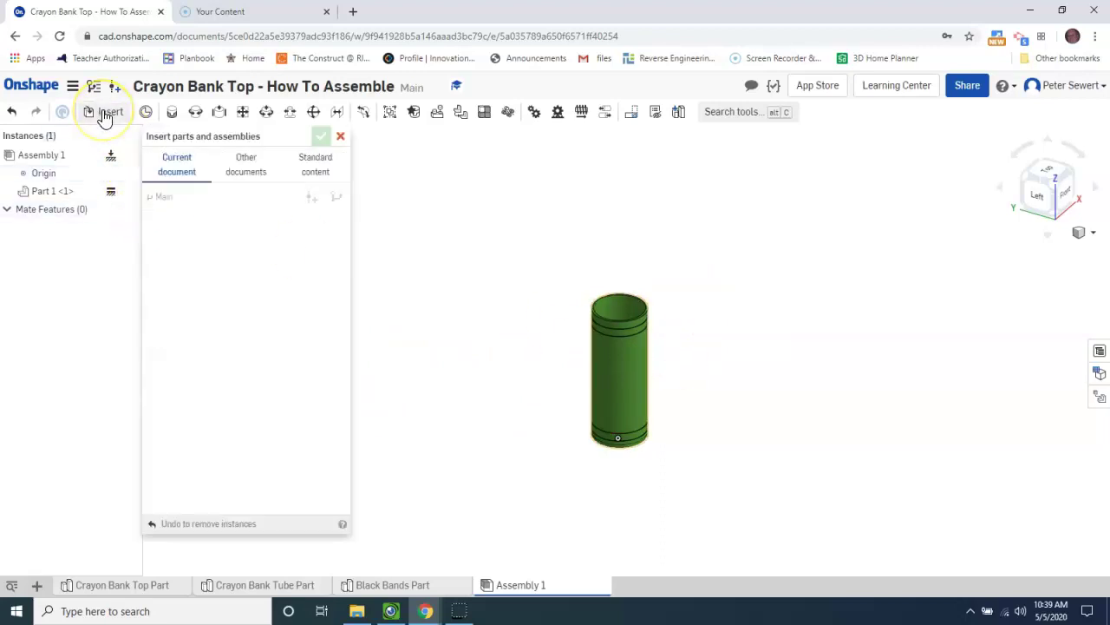
left_click(230, 341)
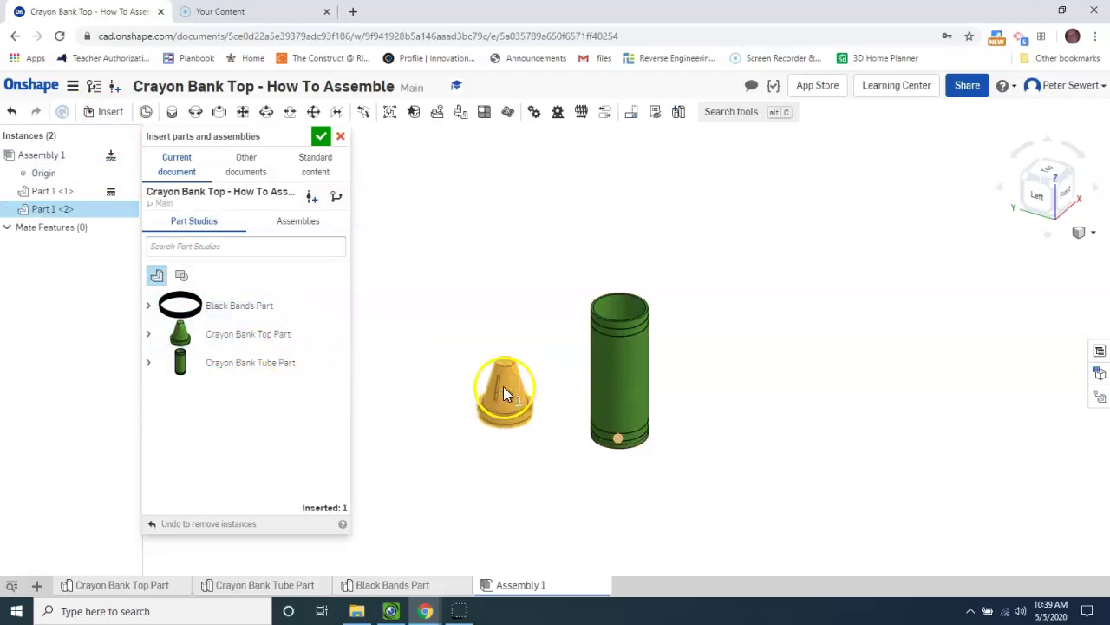
left_click_drag(504, 384, 533, 287)
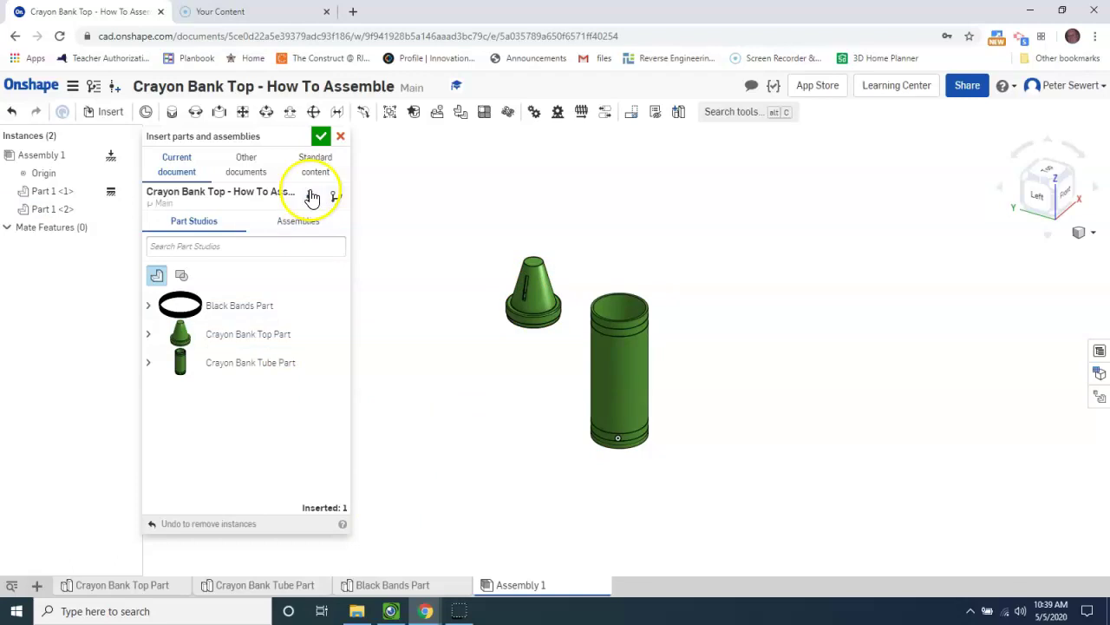
left_click(320, 137)
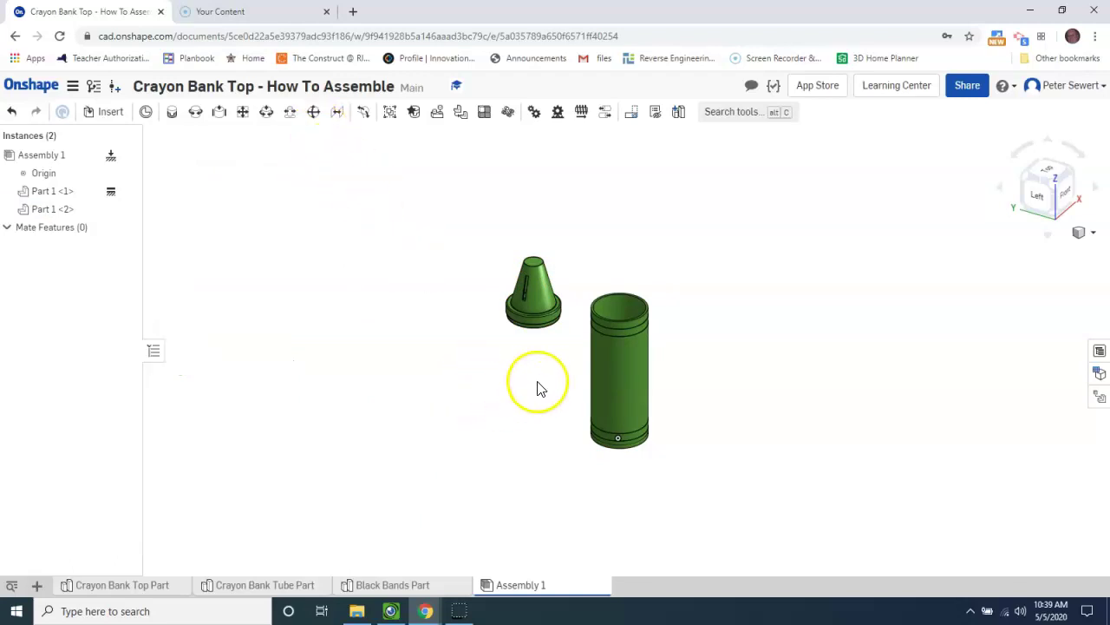
scroll(609, 298, "up", 8)
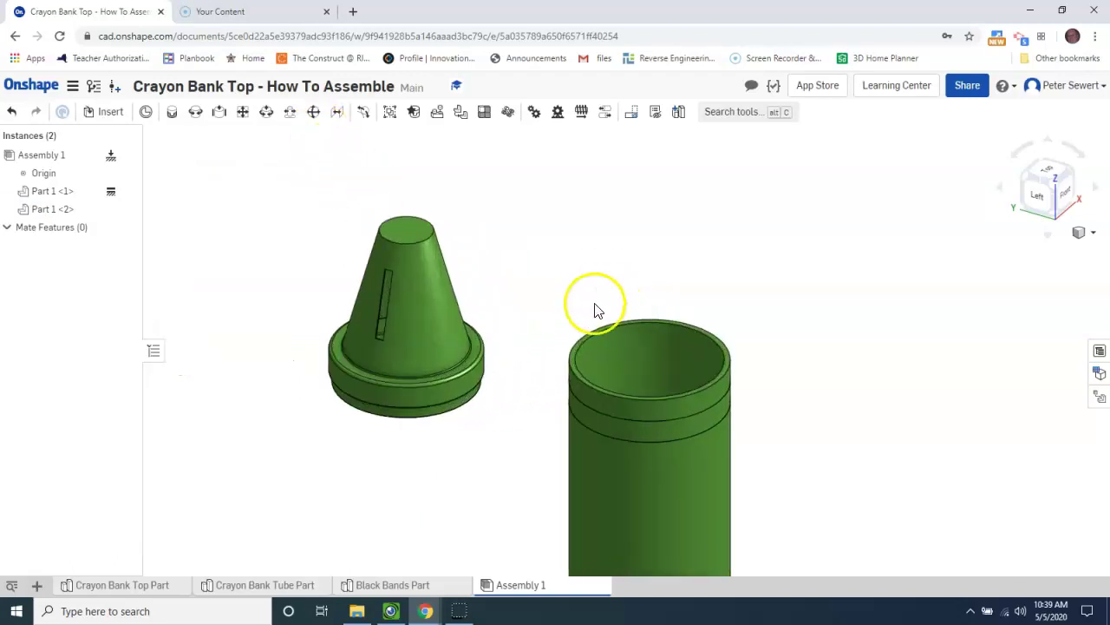
scroll(564, 351, "up", 2)
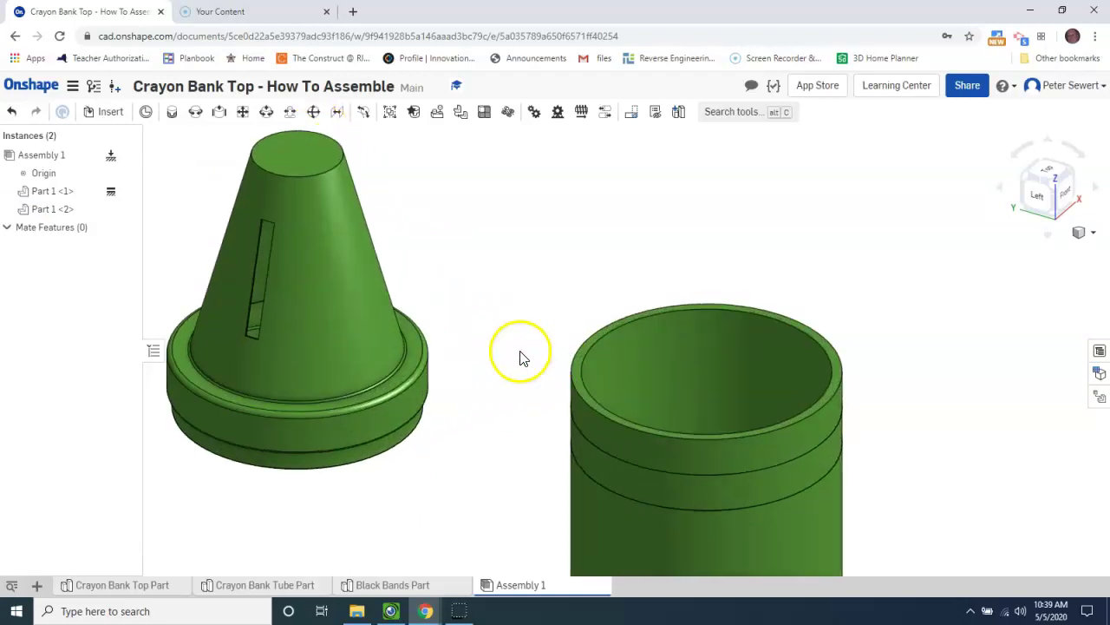
Start a Fastened mate and pick the tube's top rim as the first mate connector
left_click(173, 120)
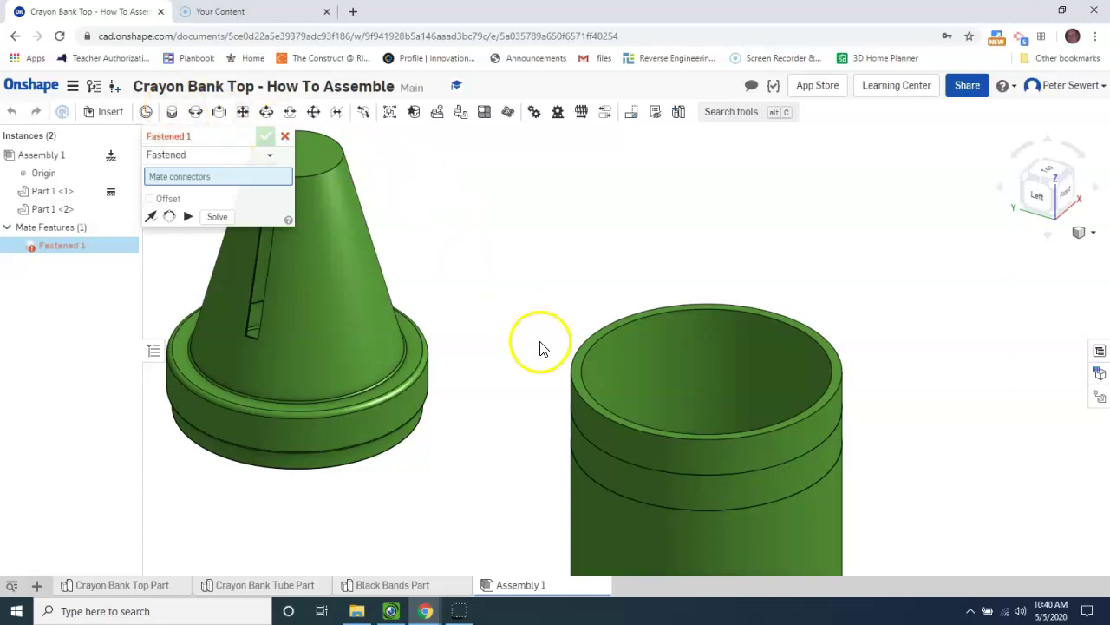
scroll(576, 378, "up", 5)
scroll(565, 370, "up", 2)
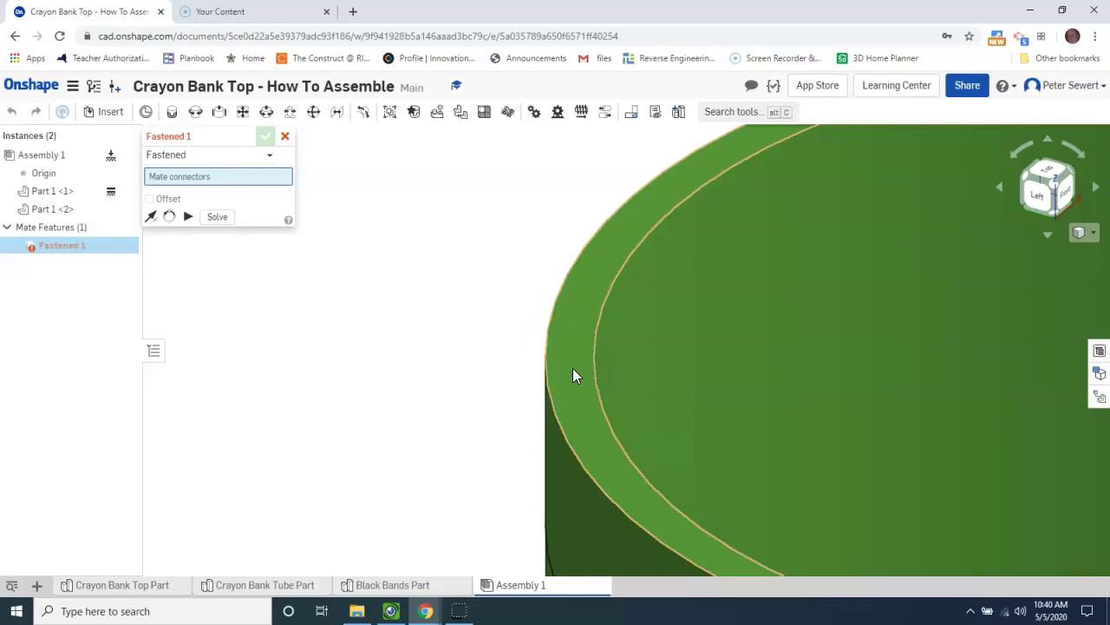
left_click(572, 368)
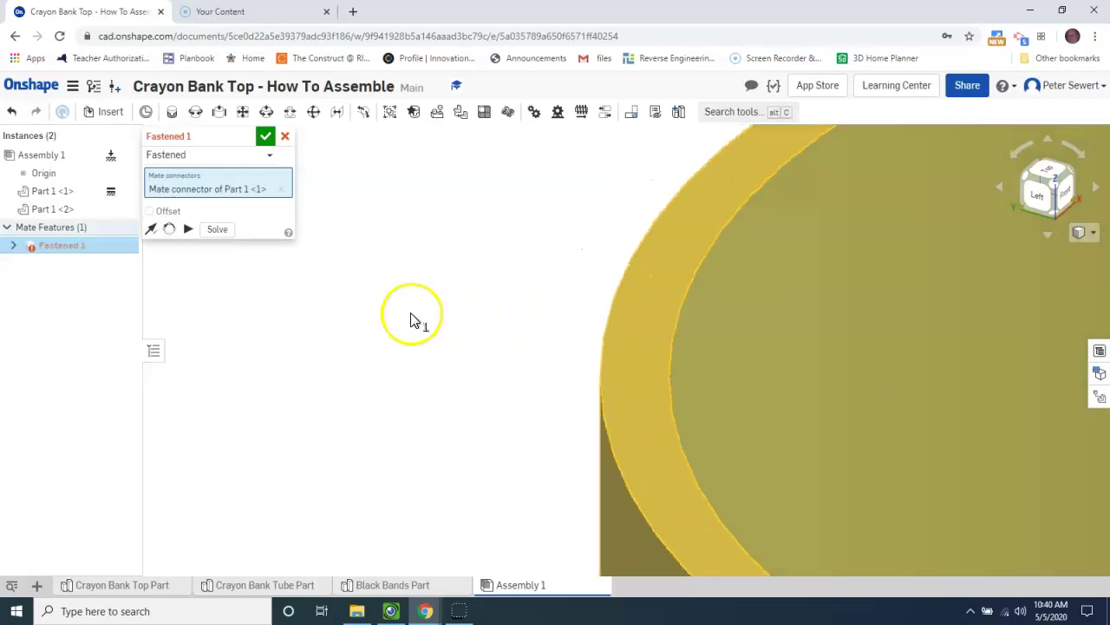
Pick matching connectors on the cone rim and tube rim, committing Fastened 1
scroll(411, 320, "down", 6)
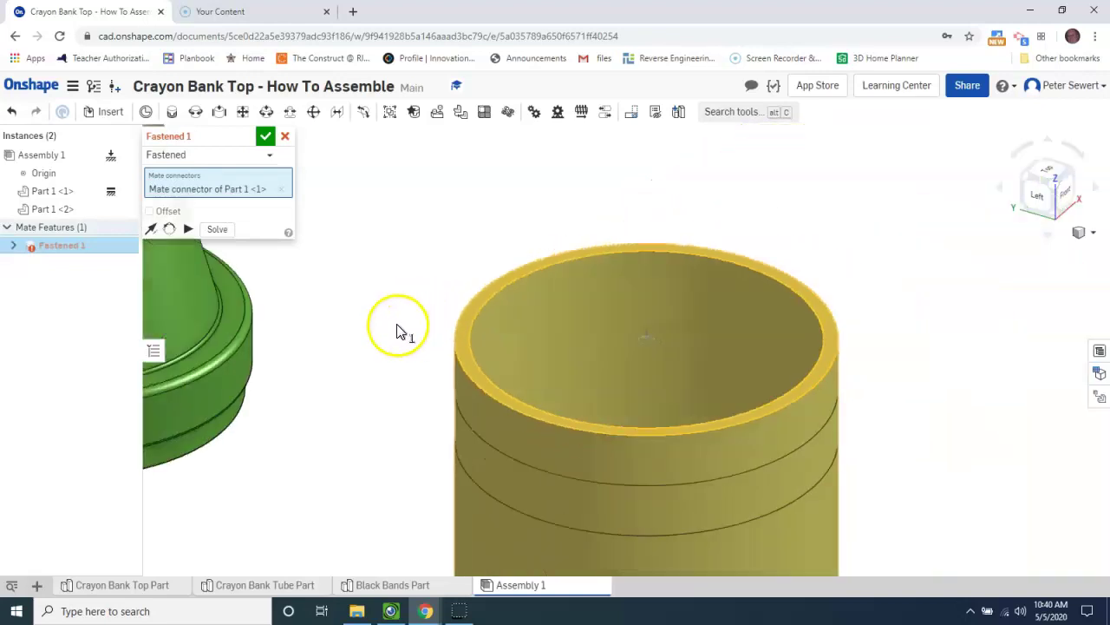
scroll(398, 330, "down", 4)
middle_click_drag(347, 356, 872, 321)
scroll(872, 321, "up", 2)
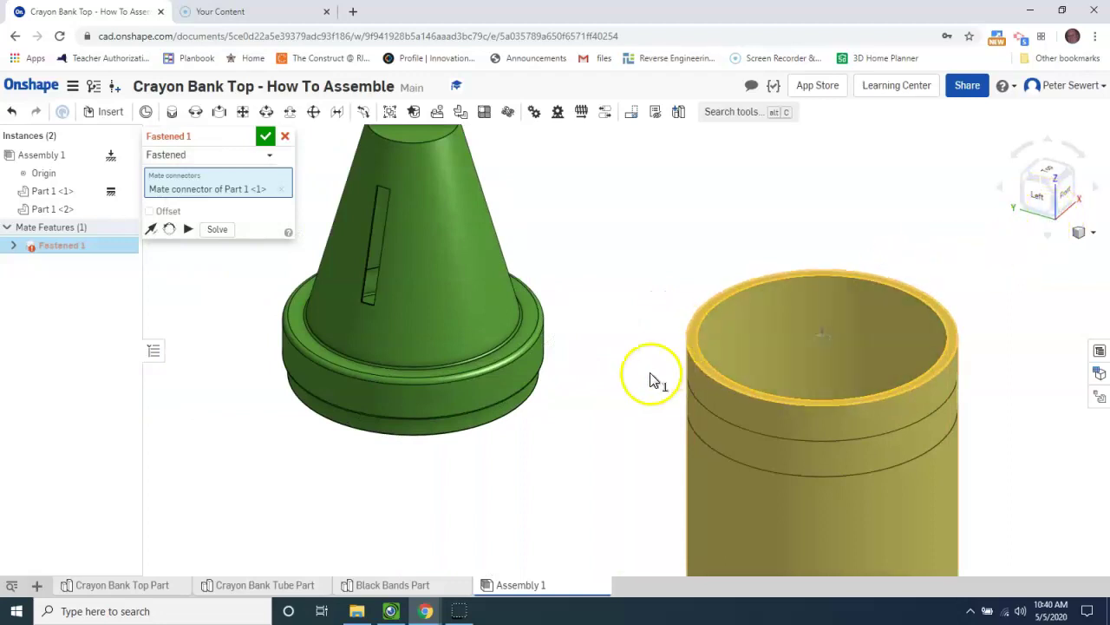
right_click_drag(565, 421, 560, 352)
scroll(421, 470, "down", 2)
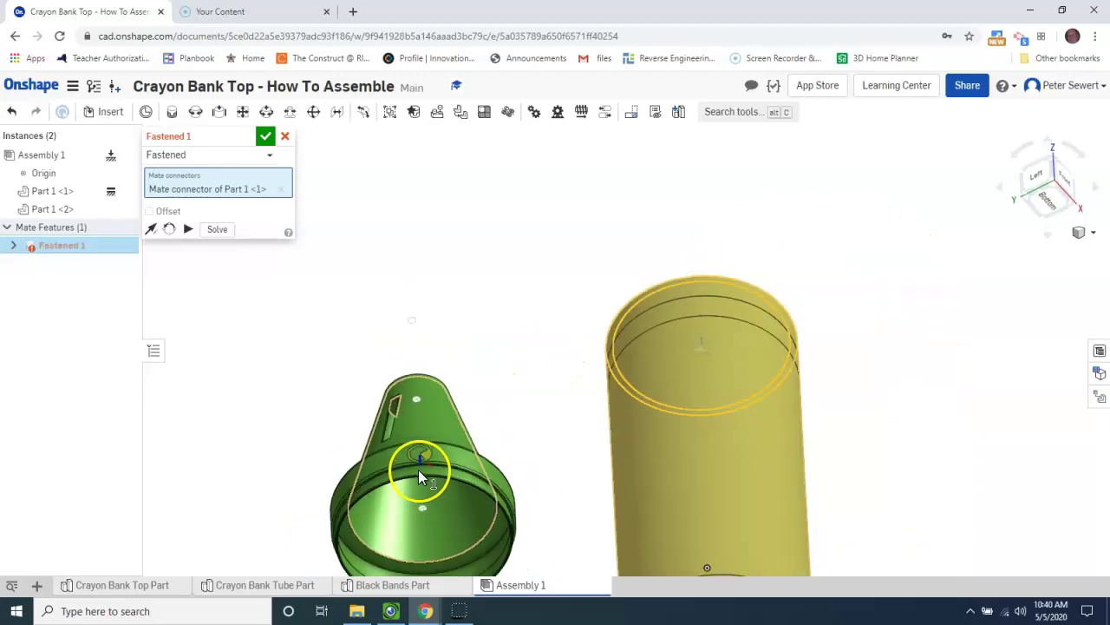
scroll(417, 473, "up", 6)
scroll(462, 405, "up", 3)
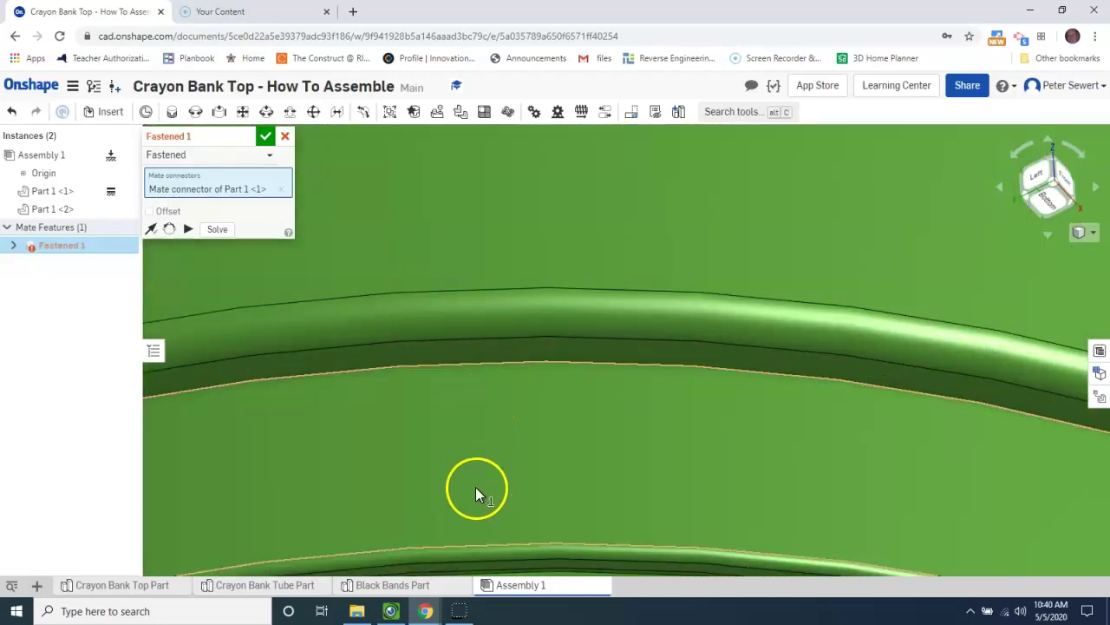
scroll(491, 416, "down", 3)
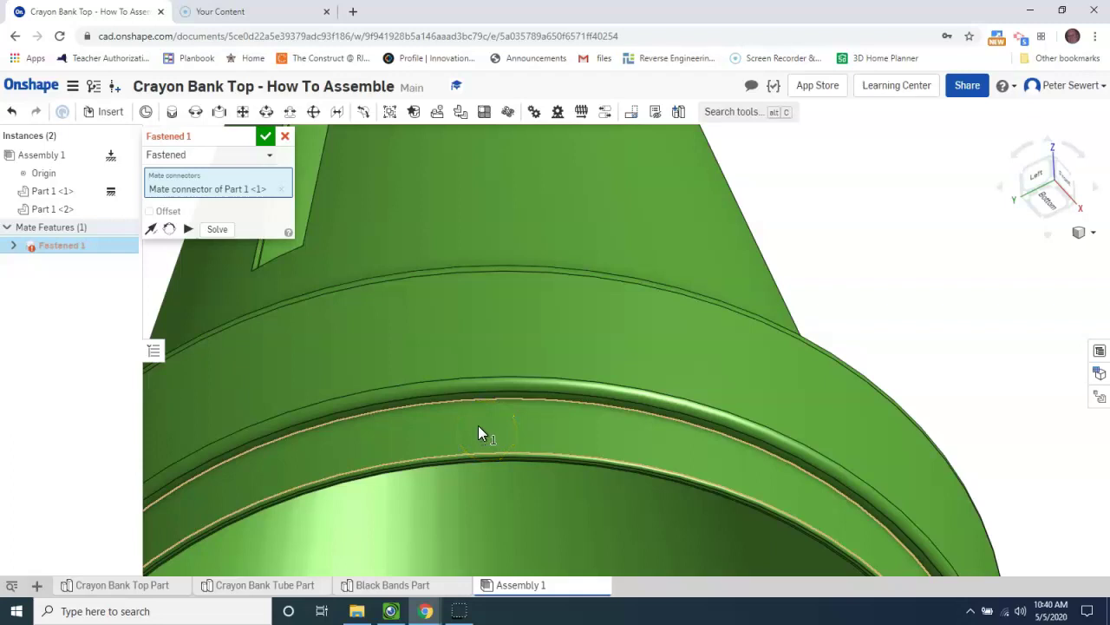
scroll(478, 426, "up", 3)
left_click(516, 345)
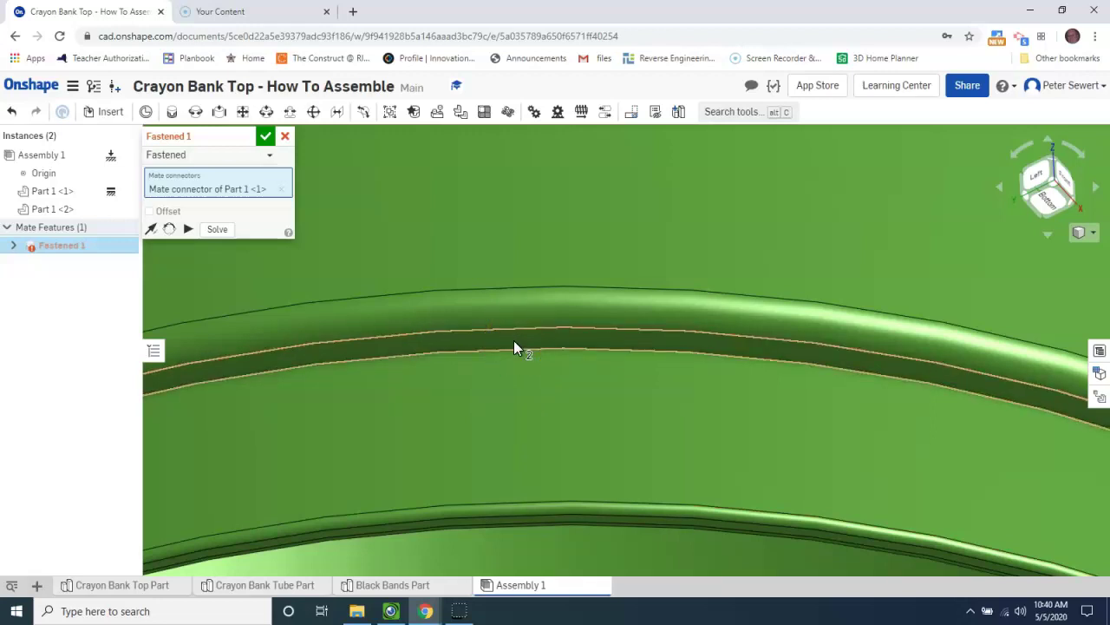
left_click(514, 347)
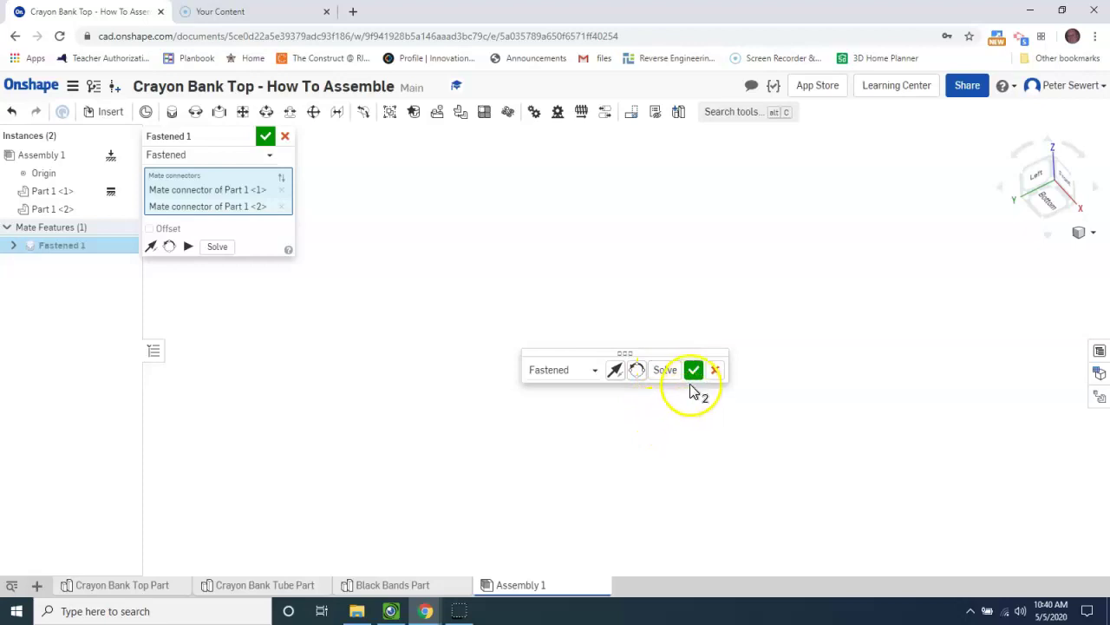
left_click(694, 371)
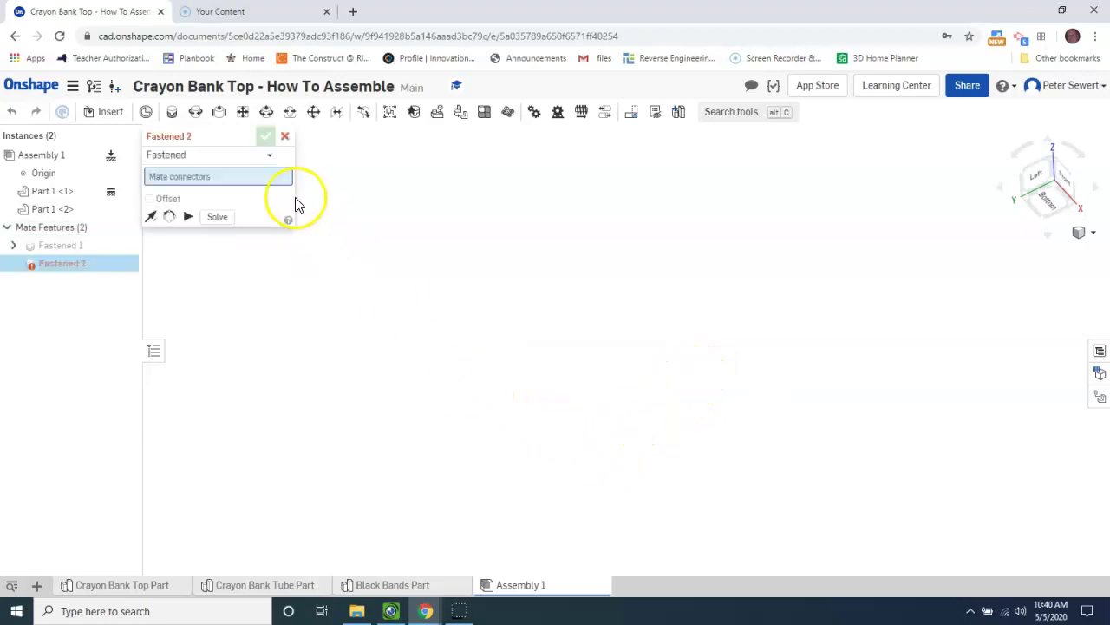
Cancel the empty Fastened 2 mate, show all parts, and rotate to reveal the coin slot
left_click(286, 138)
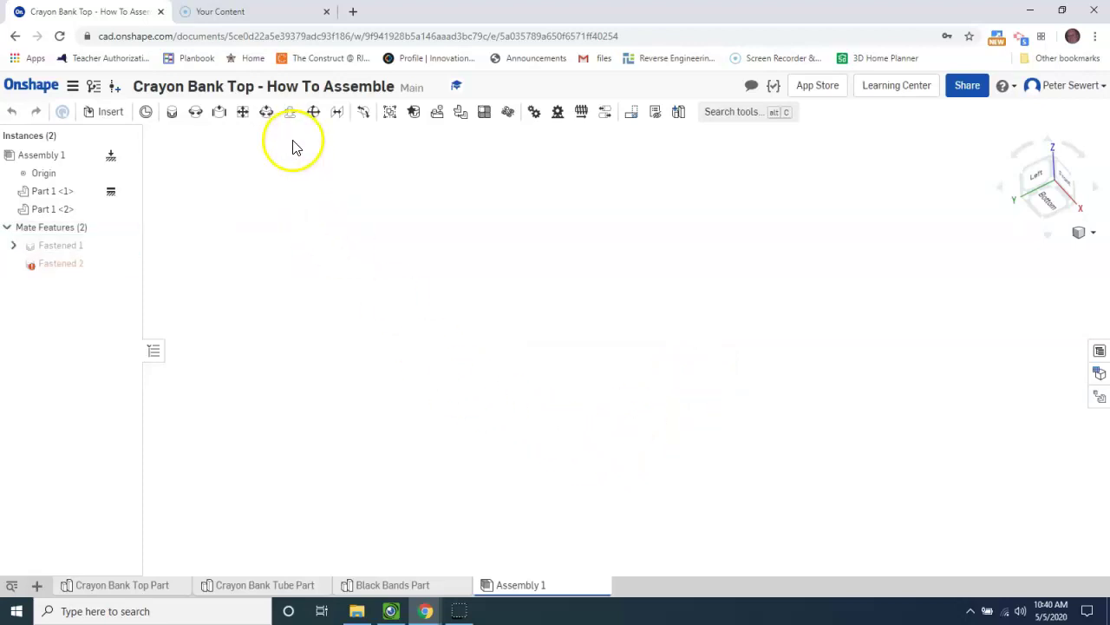
right_click(415, 345)
left_click(430, 393)
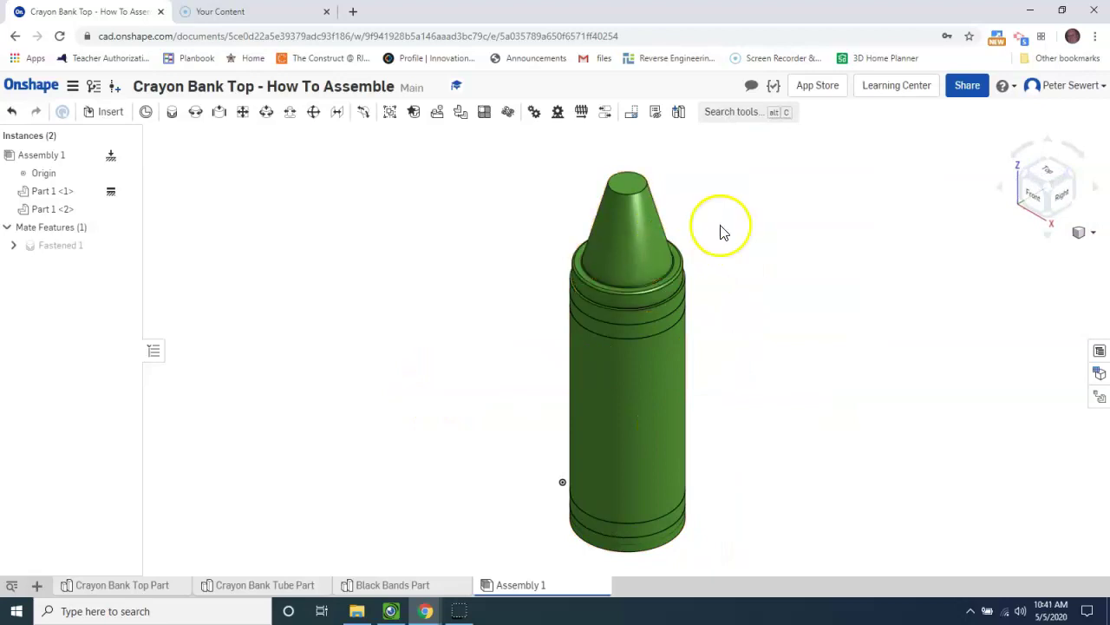
left_click(1026, 181)
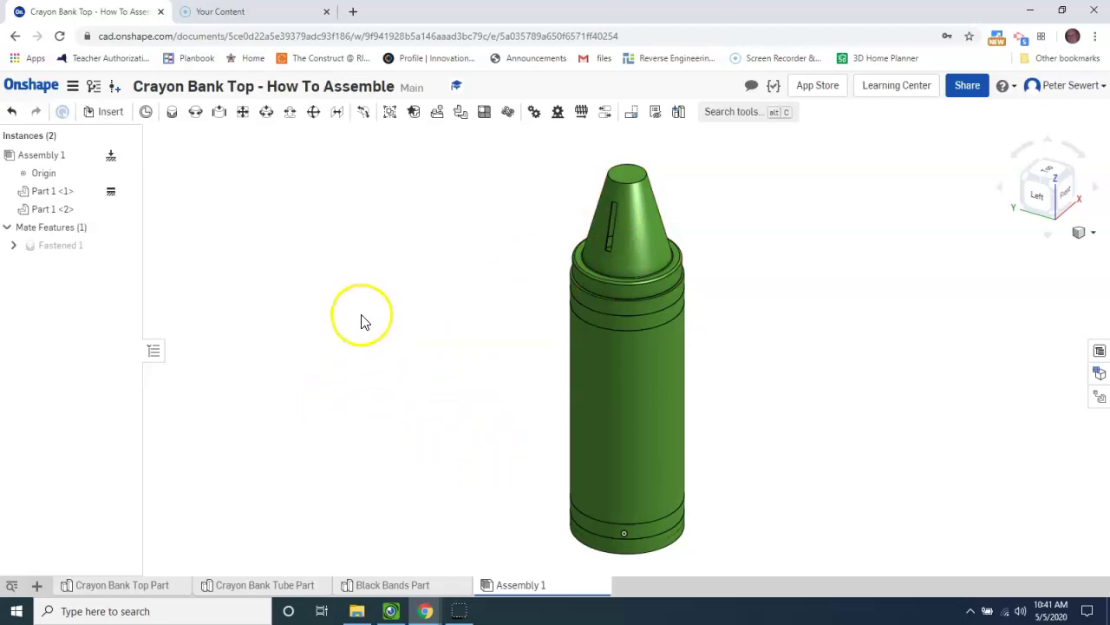
Insert two Black Bands Part rings, Part 1 <3> and <4>, beside the crayon
left_click(109, 114)
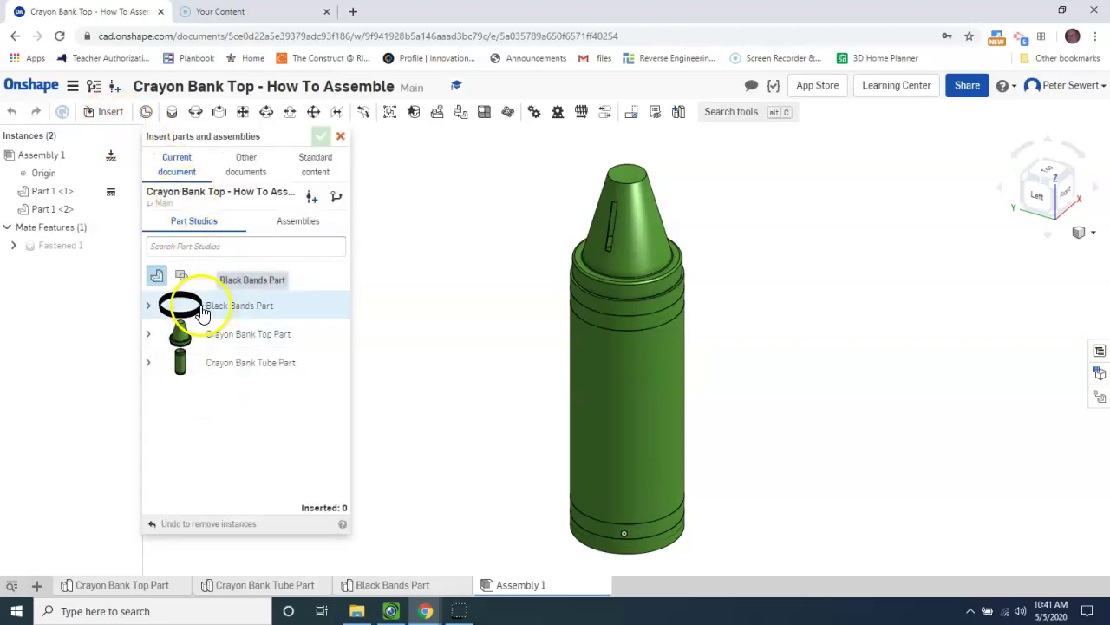
left_click(201, 310)
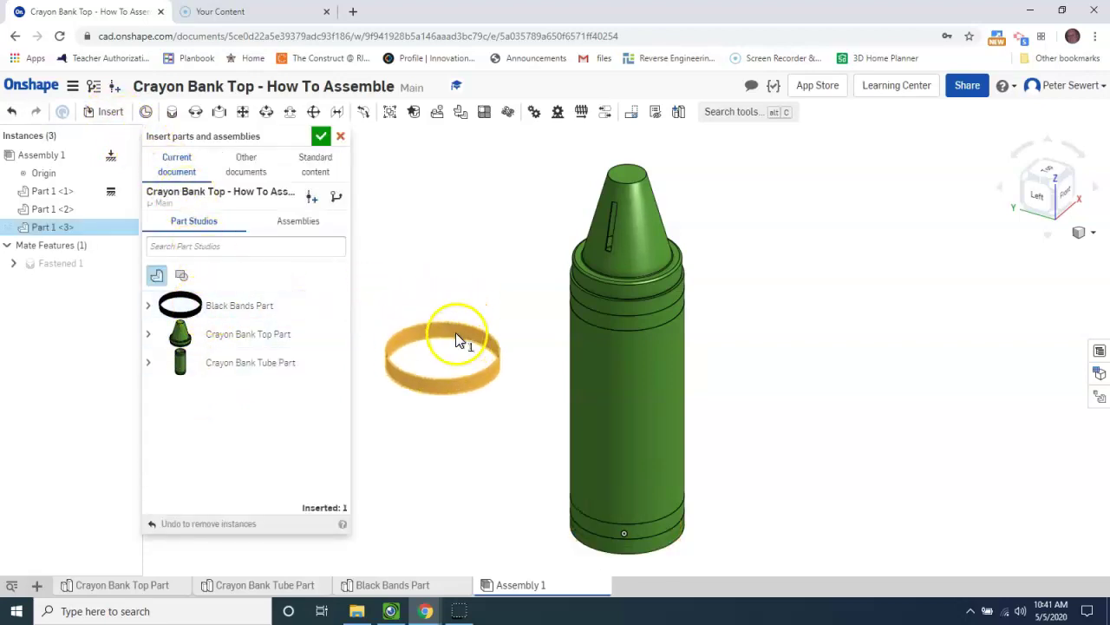
left_click(471, 297)
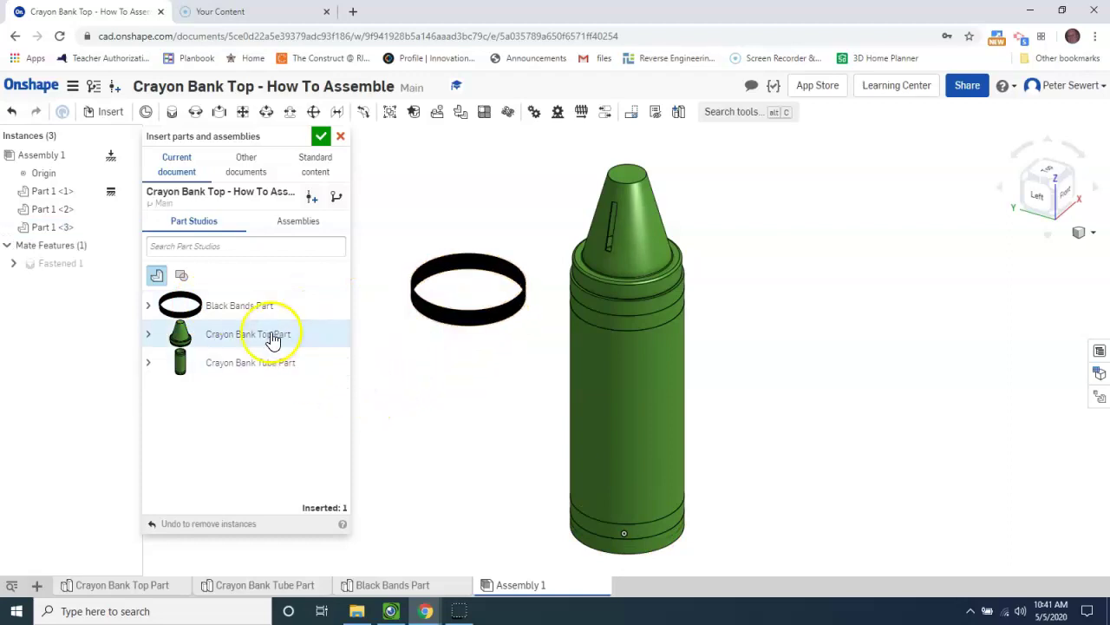
left_click(224, 305)
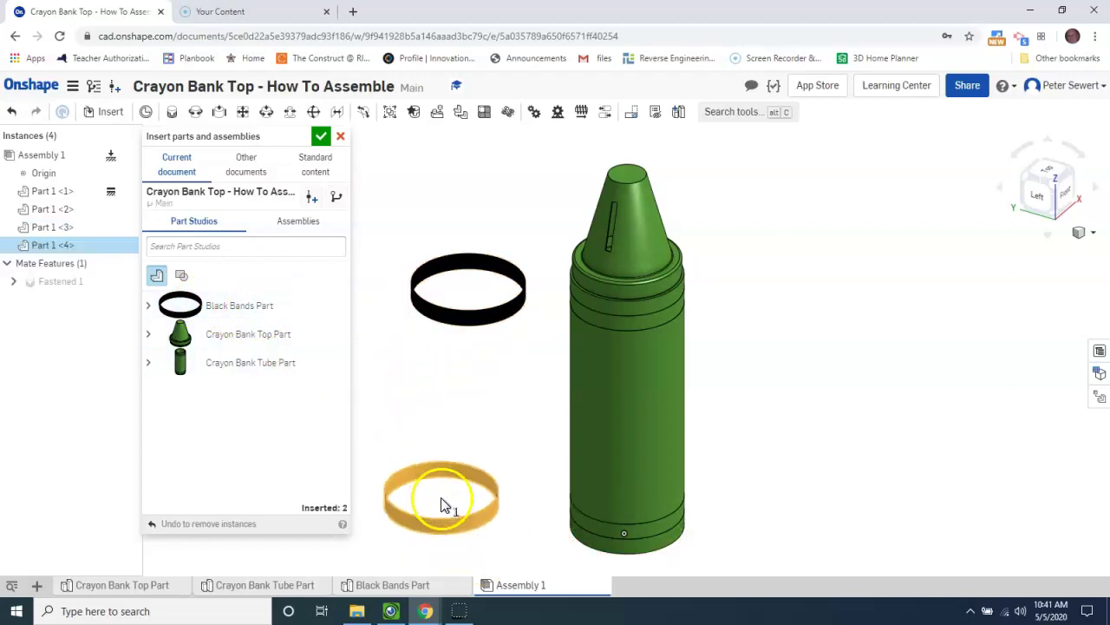
left_click(441, 505)
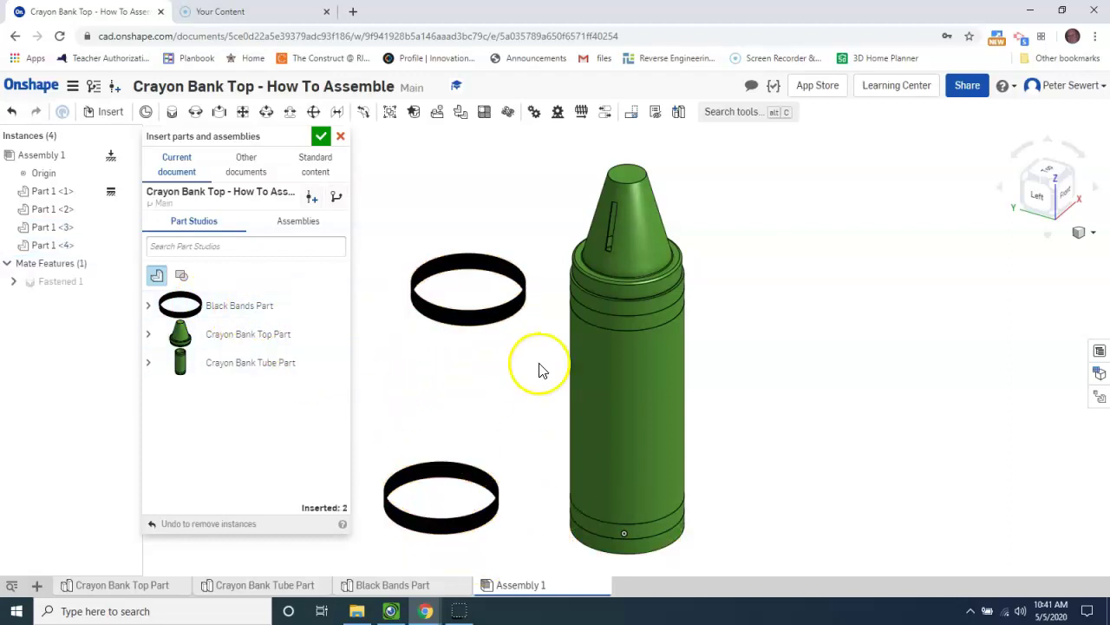
left_click(322, 134)
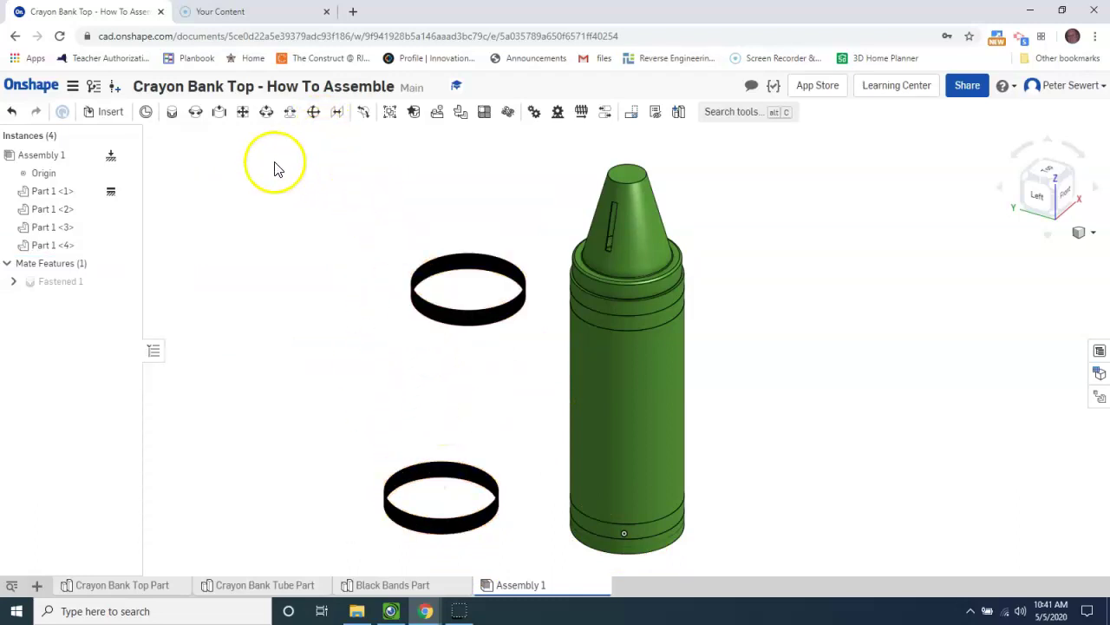
Fasten the upper band Part 1 <3> to the crayon rim with mate Fastened 2
left_click(173, 116)
scroll(557, 280, "down", 5)
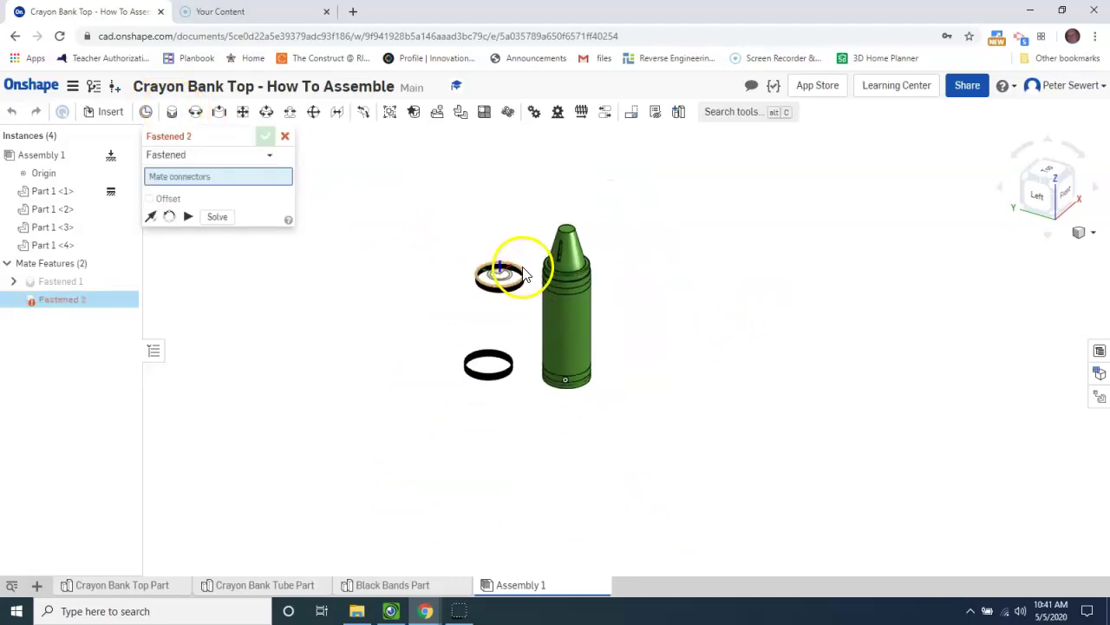
scroll(524, 274, "up", 10)
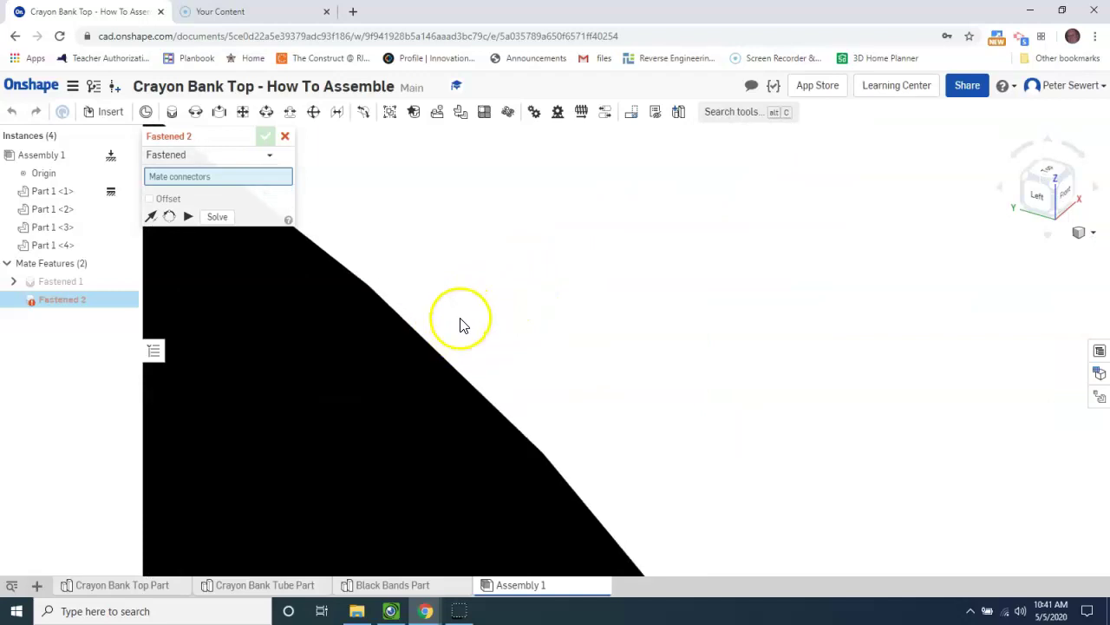
left_click(437, 366)
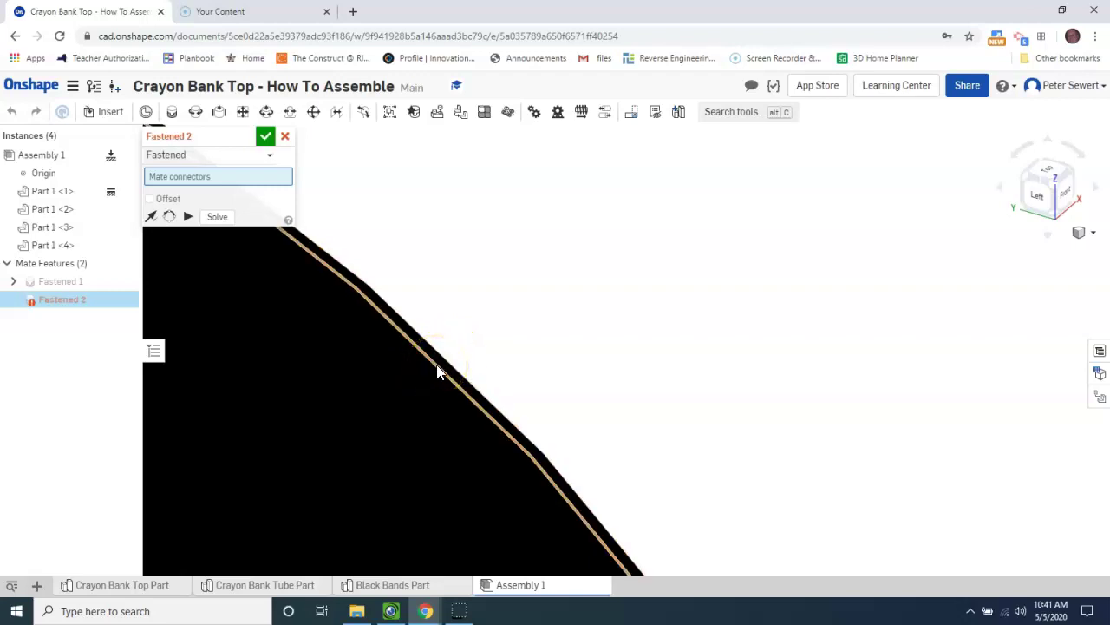
right_click_drag(436, 371, 861, 424)
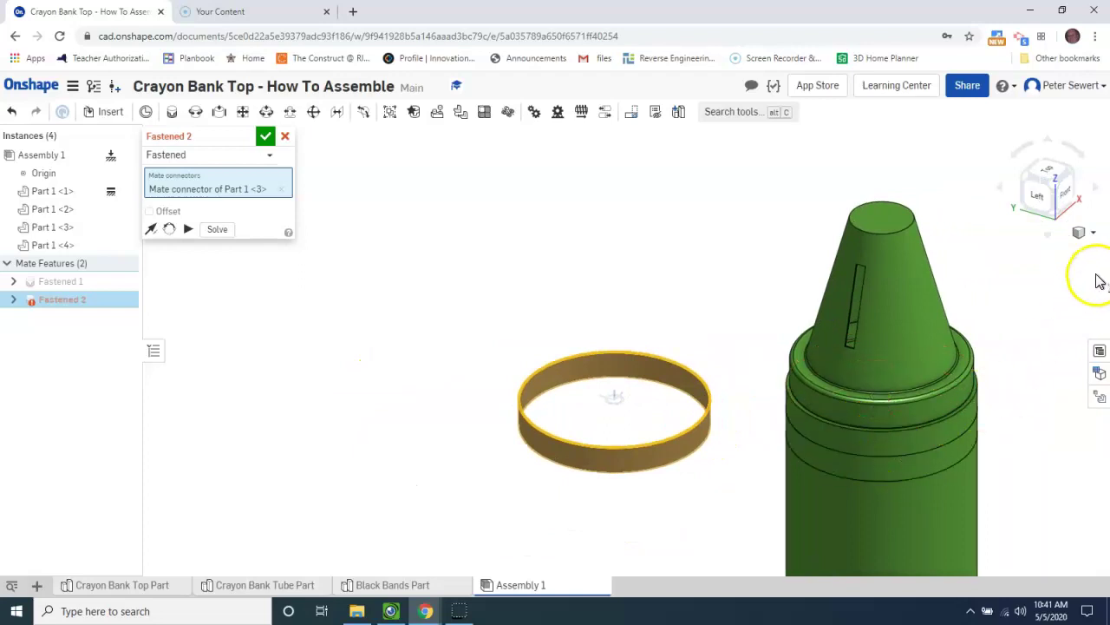
right_click_drag(965, 397, 905, 446)
scroll(903, 439, "up", 5)
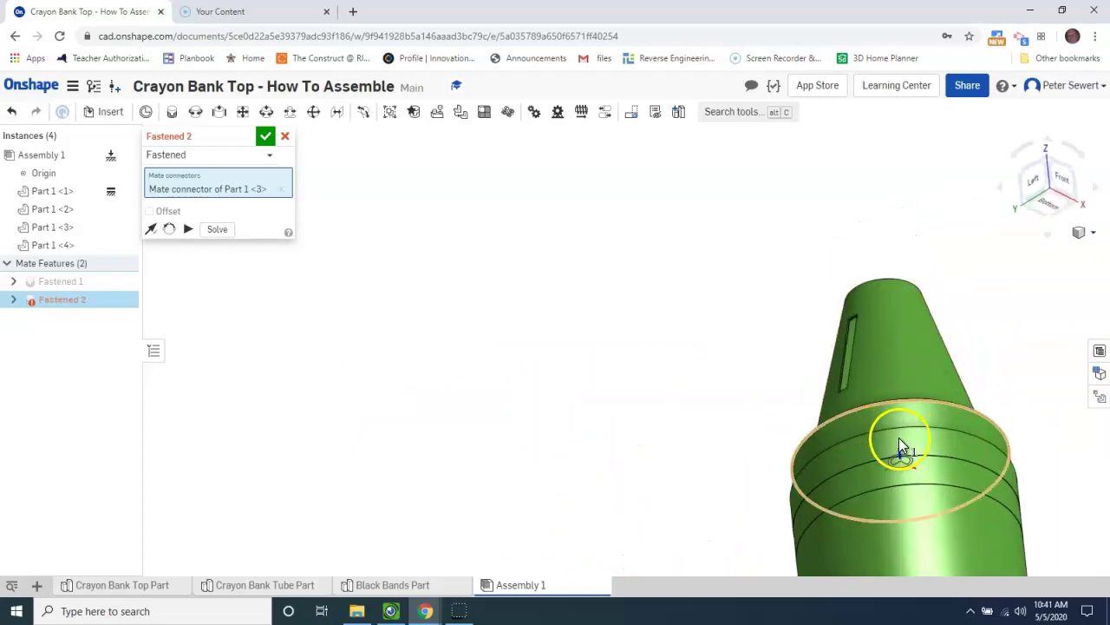
scroll(904, 438, "up", 5)
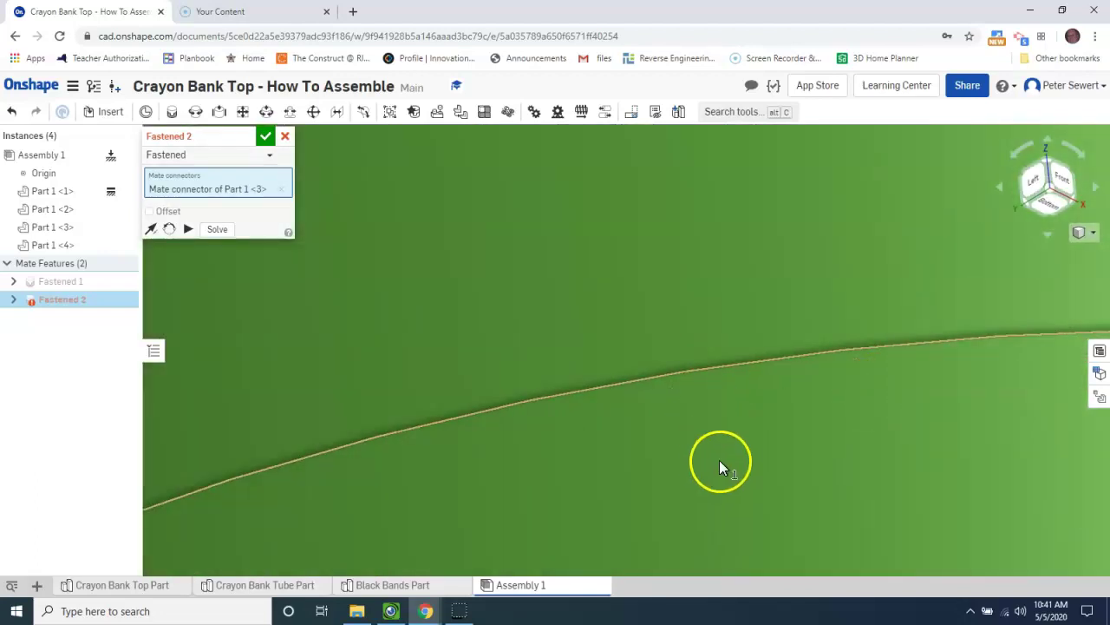
scroll(837, 338, "down", 3)
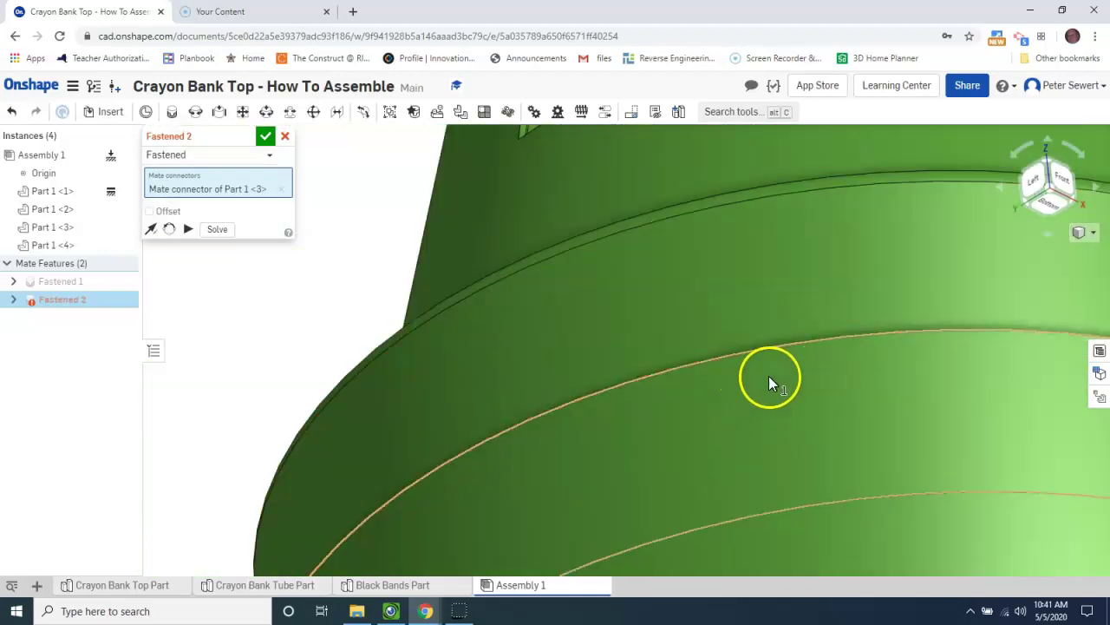
scroll(775, 366, "up", 3)
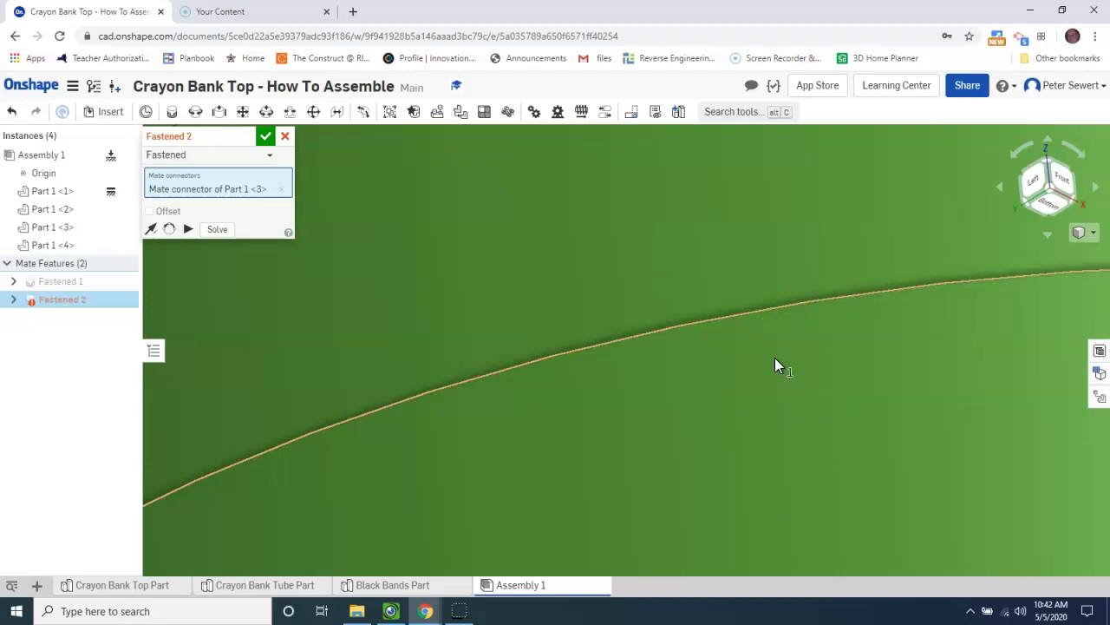
left_click(768, 312)
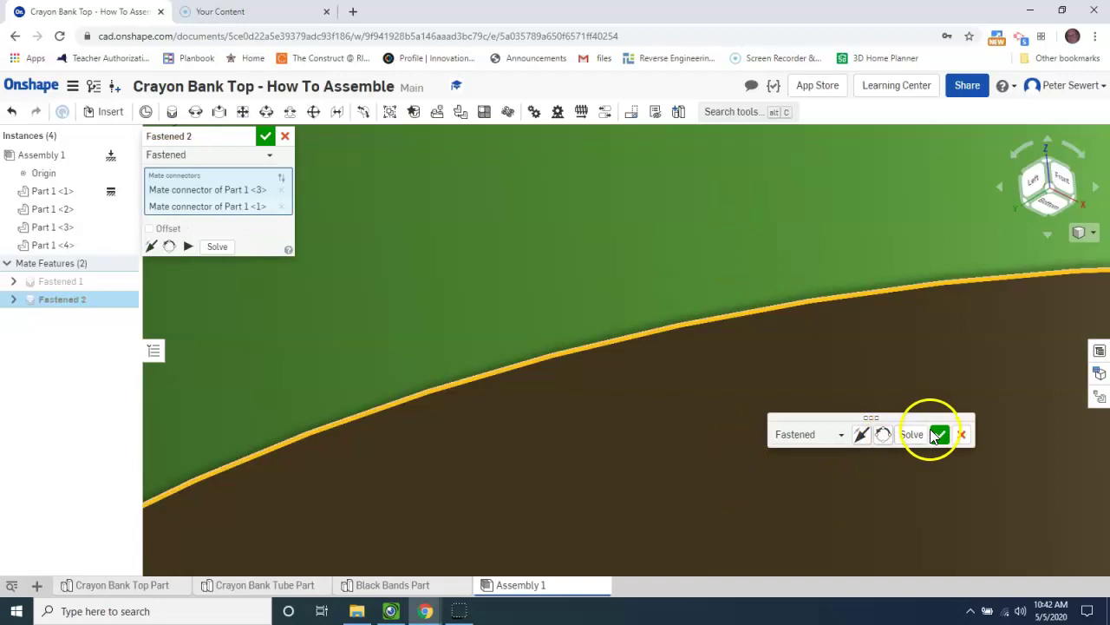
left_click(939, 433)
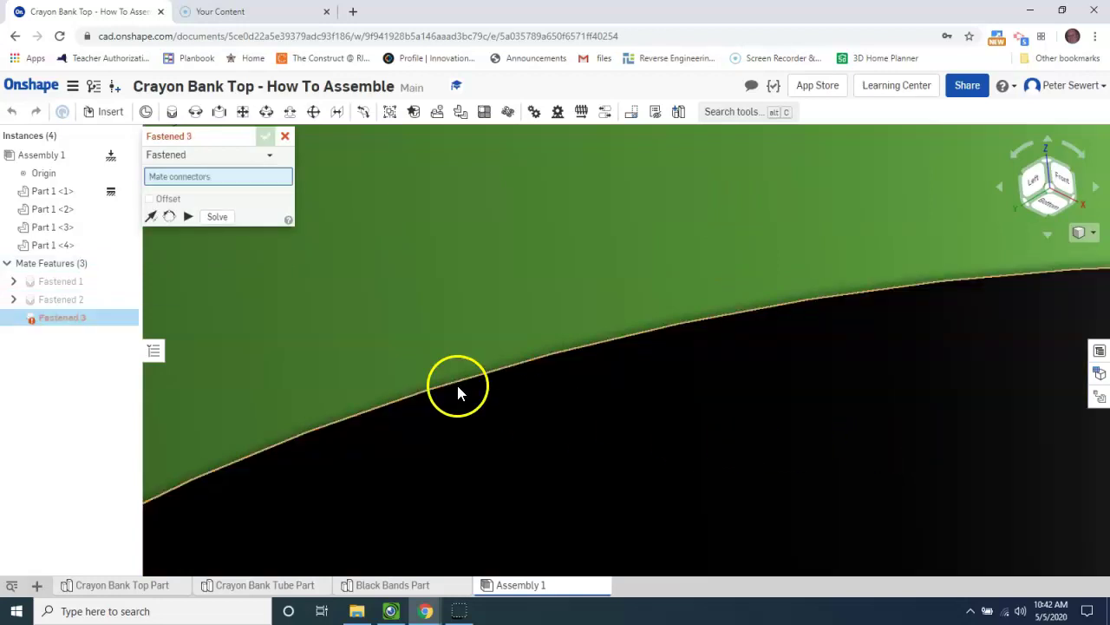
Cancel the empty Fastened 3 mate and switch to isometric, then front view
left_click(285, 138)
scroll(421, 300, "down", 5)
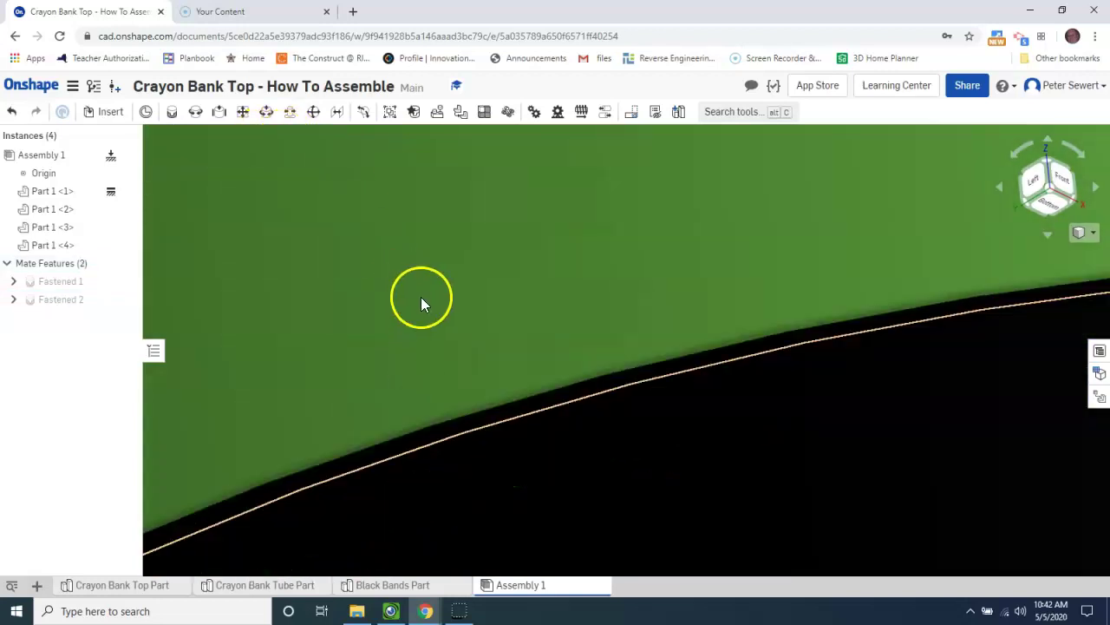
scroll(421, 294, "down", 5)
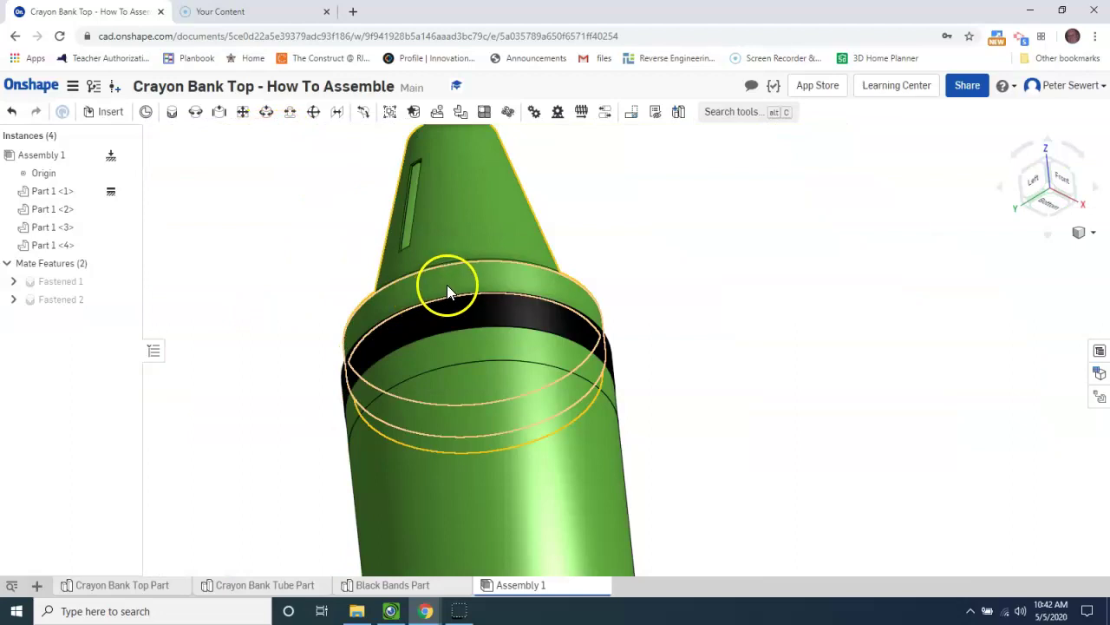
right_click(749, 271)
left_click(775, 322)
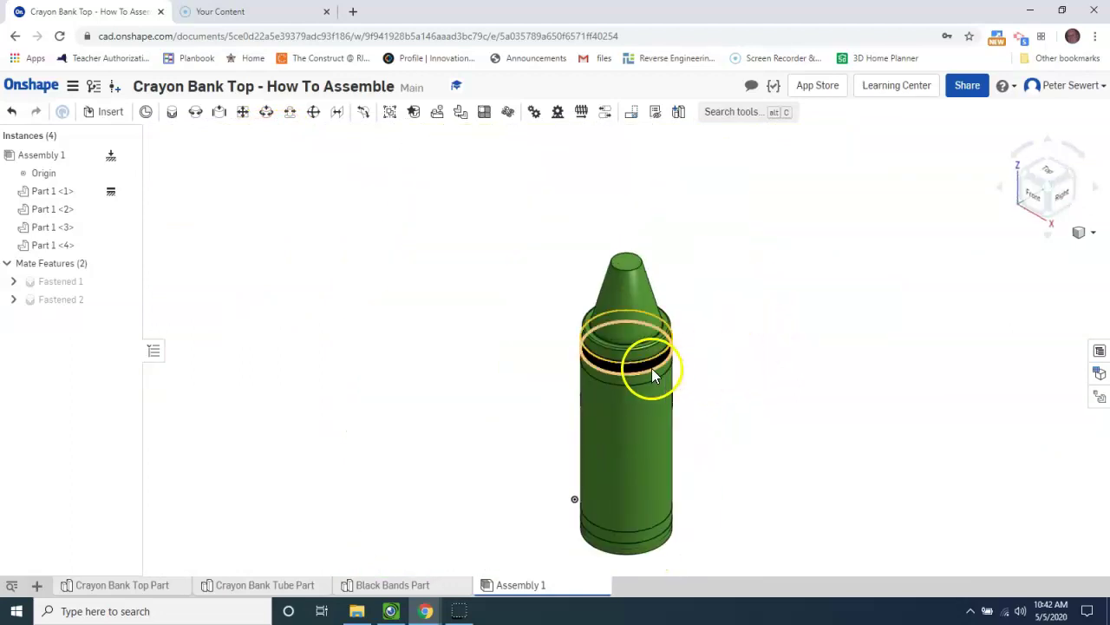
scroll(507, 409, "down", 3)
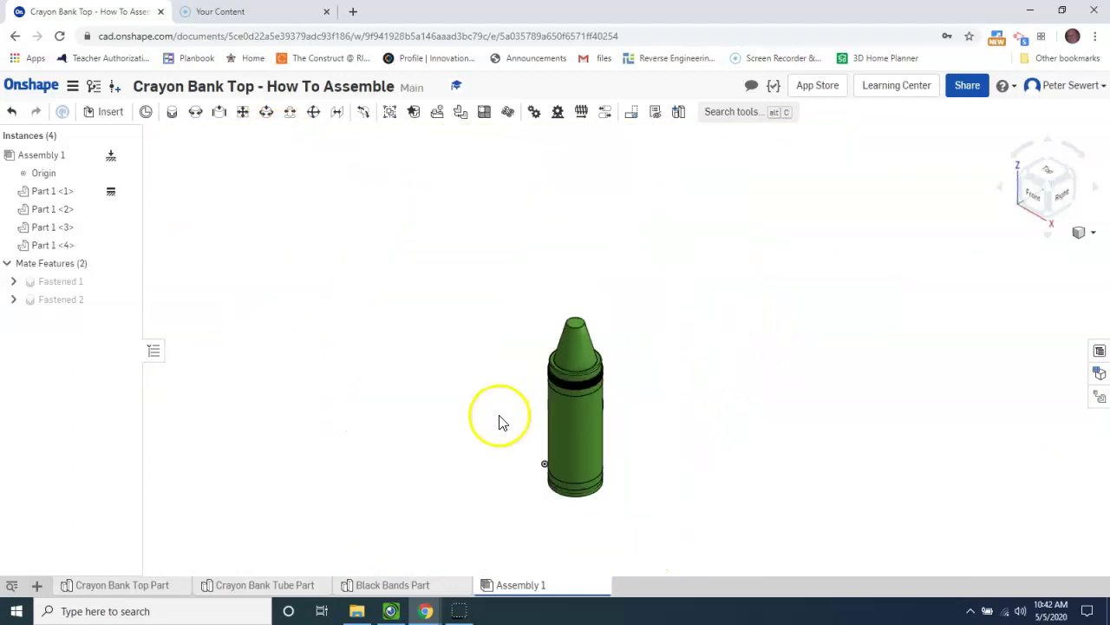
left_click(1034, 199)
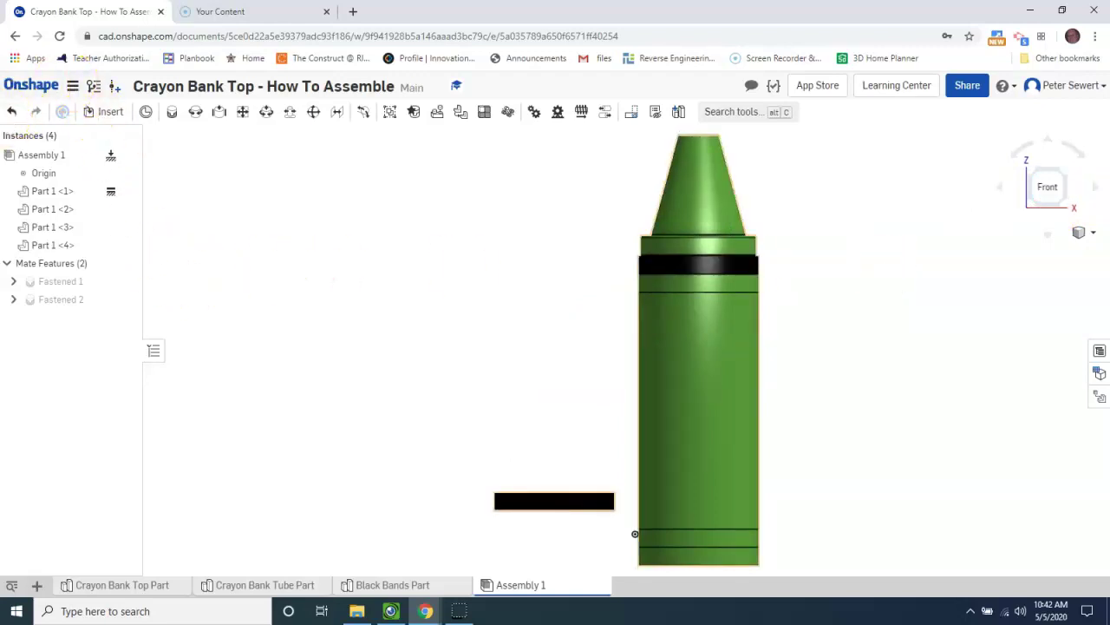
Undo Fastened 2 and view the loose black bands in isometric
left_click(12, 116)
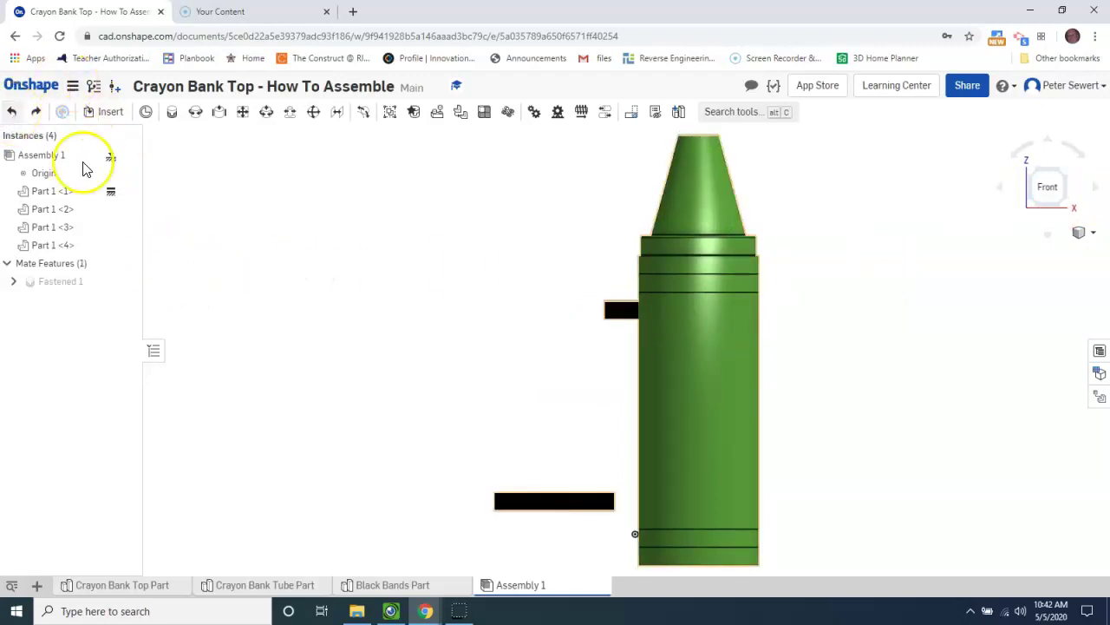
right_click(880, 325)
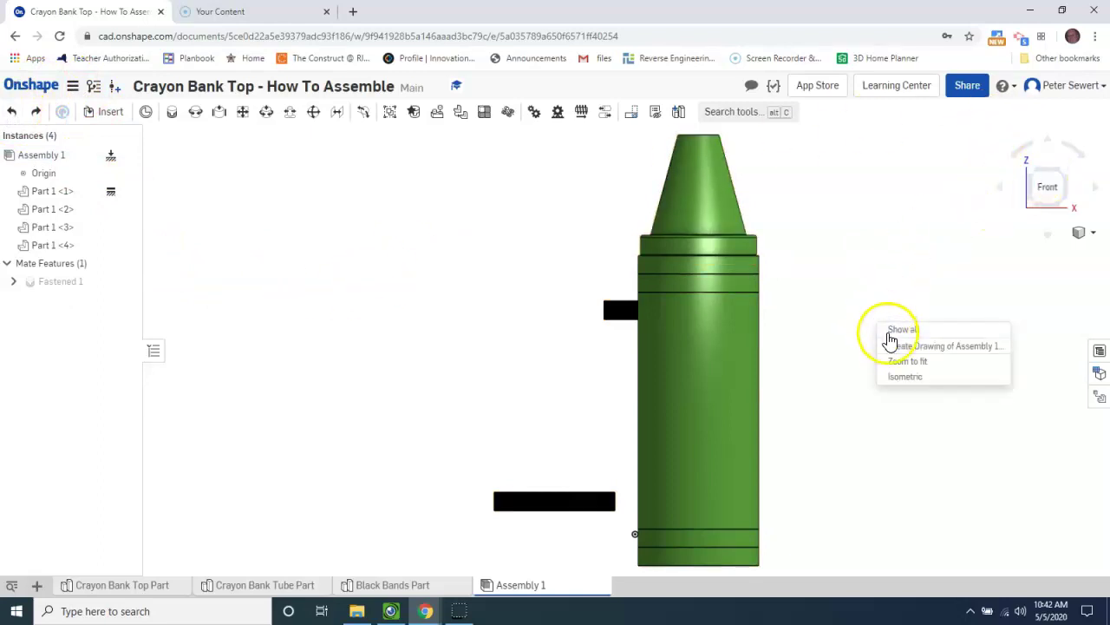
left_click(905, 375)
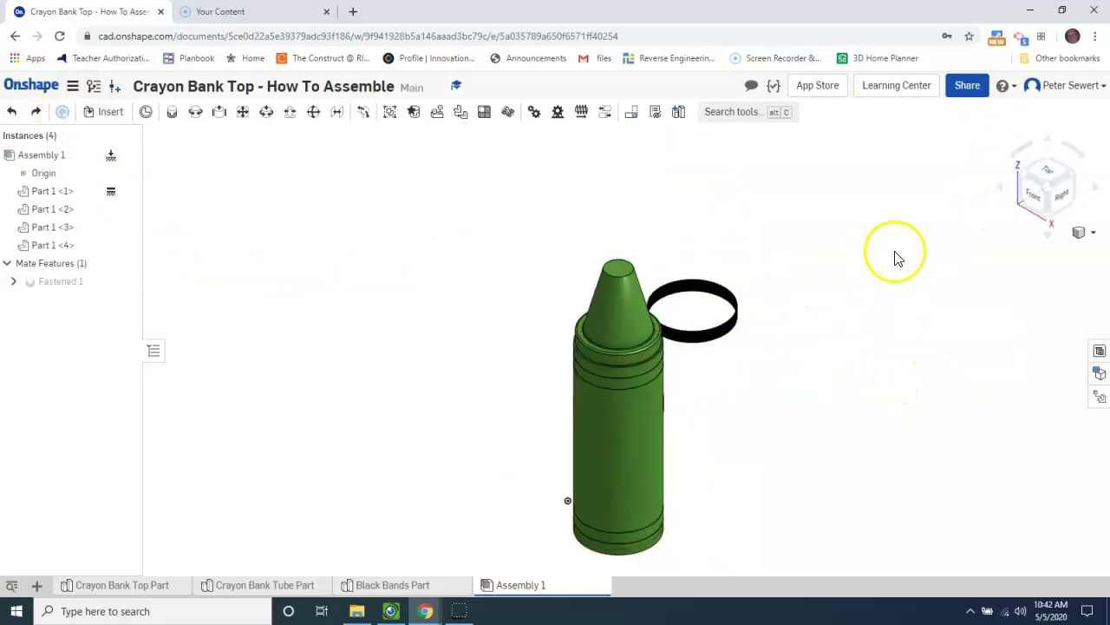
left_click(1026, 178)
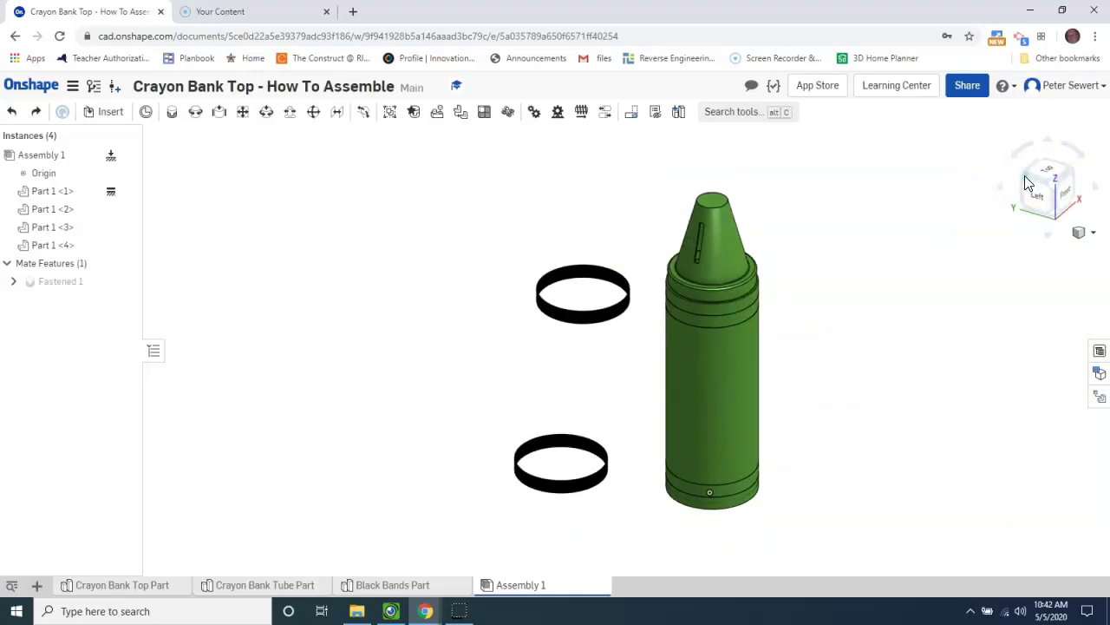
scroll(611, 295, "up", 5)
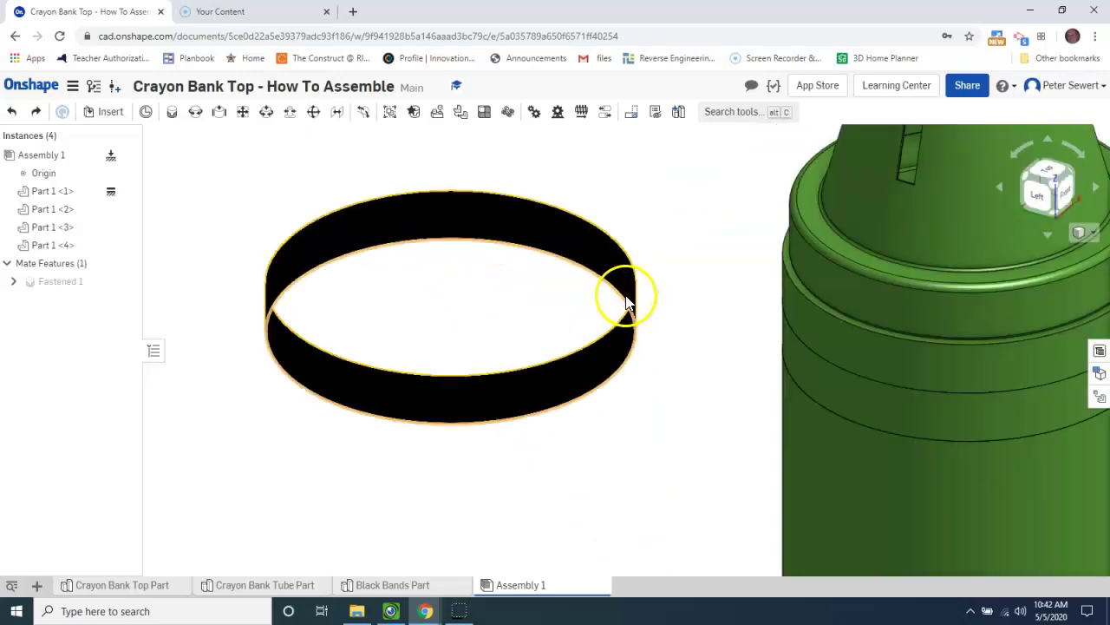
scroll(627, 300, "up", 3)
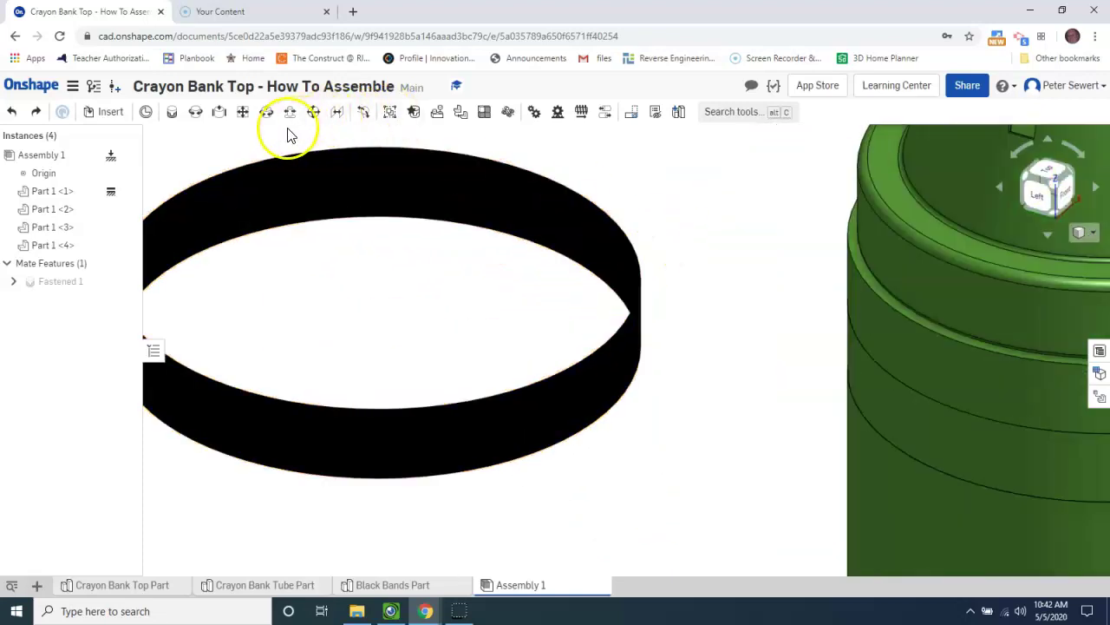
Re-fasten band Part 1 <3> onto the tube using centre and edge connectors as Fastened 2
left_click(173, 114)
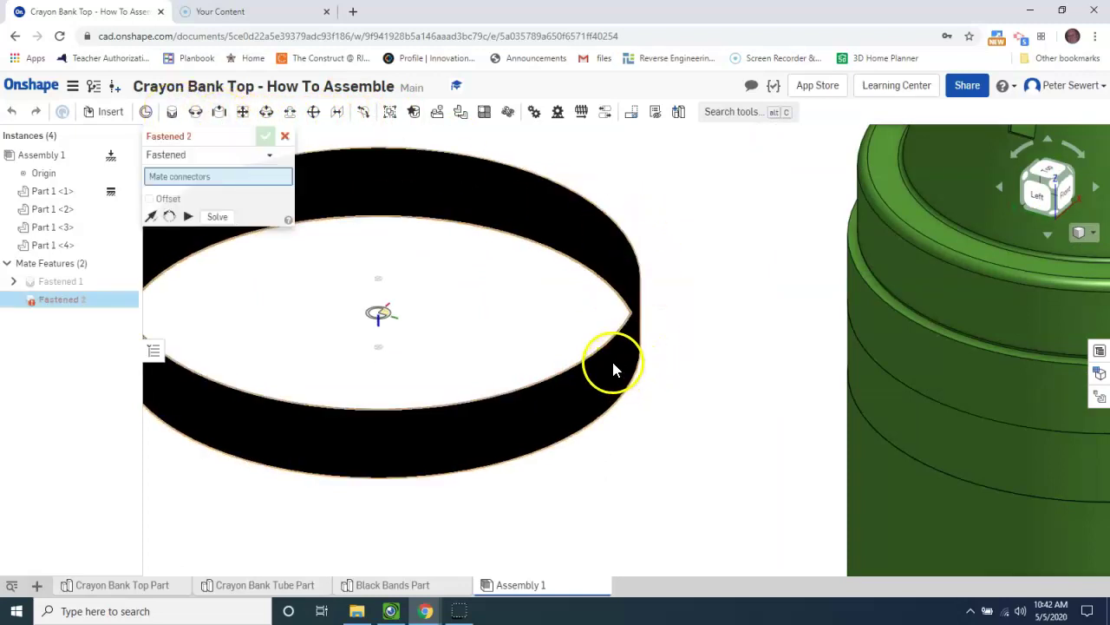
scroll(600, 365, "up", 3)
scroll(601, 355, "down", 1)
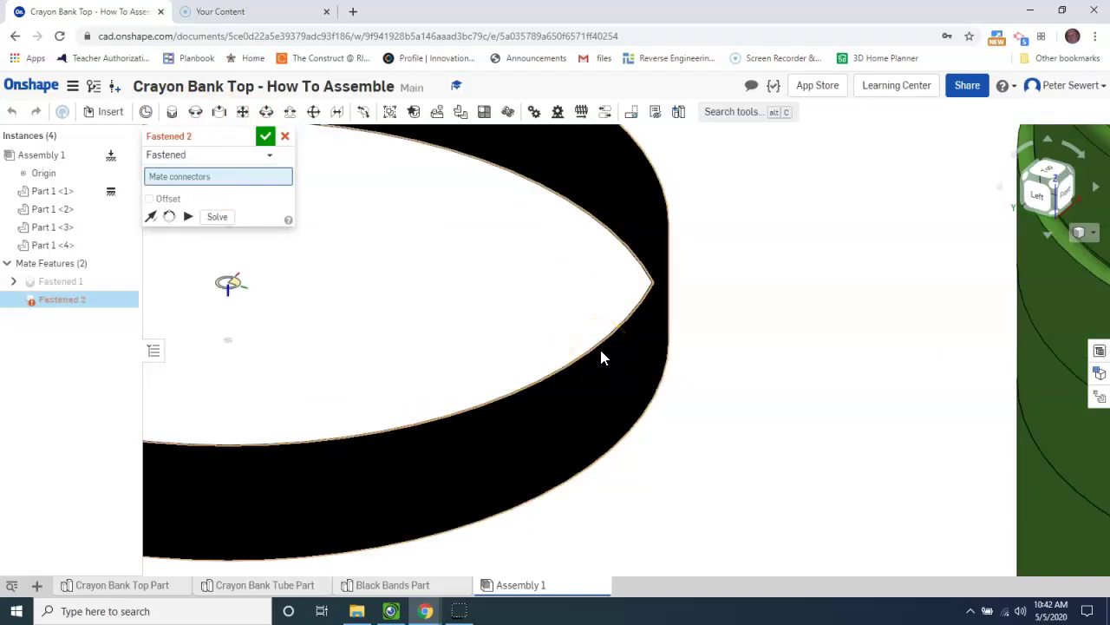
left_click(600, 351)
scroll(783, 416, "down", 5)
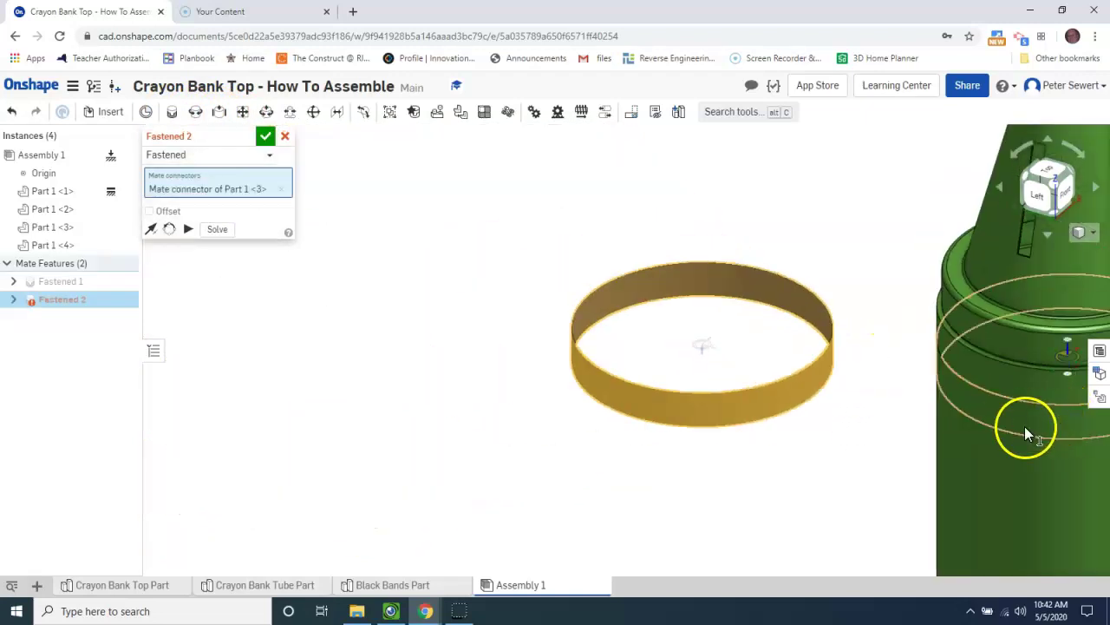
left_click(1025, 423)
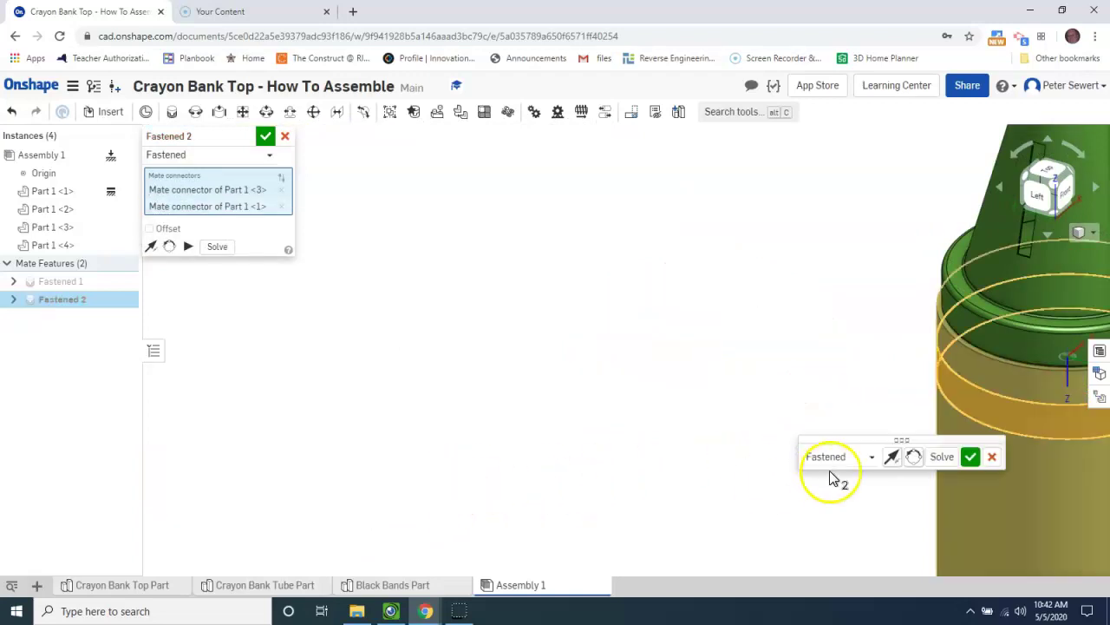
left_click(971, 457)
Fasten the lower black band's centre connector to the tube's bottom connector as Fastened 3
scroll(741, 408, "down", 5)
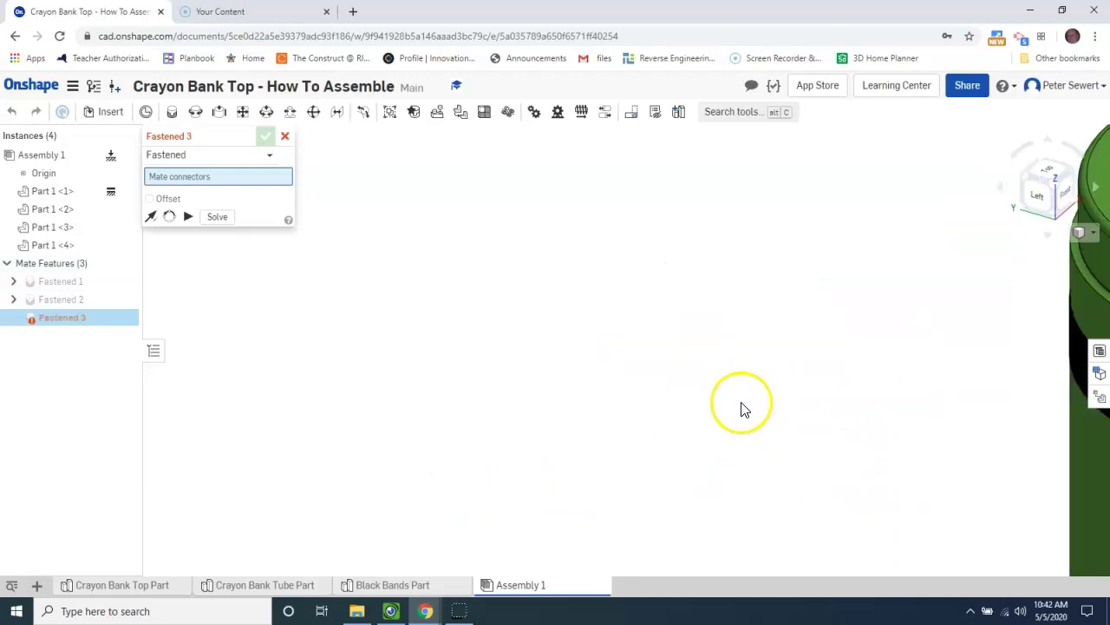
scroll(741, 317, "up", 10)
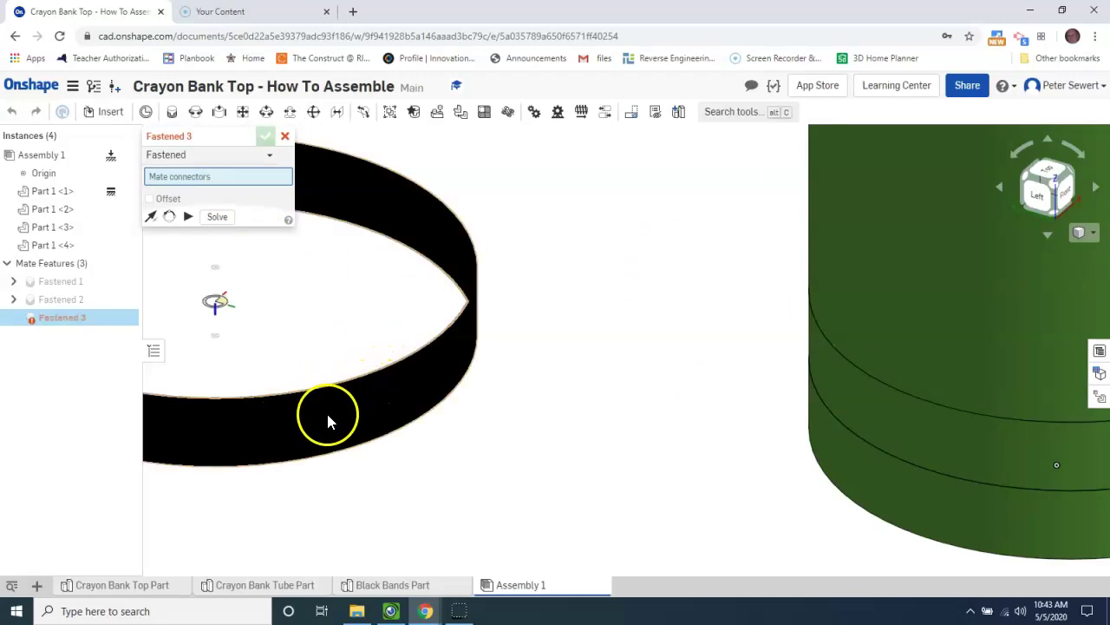
left_click(471, 323)
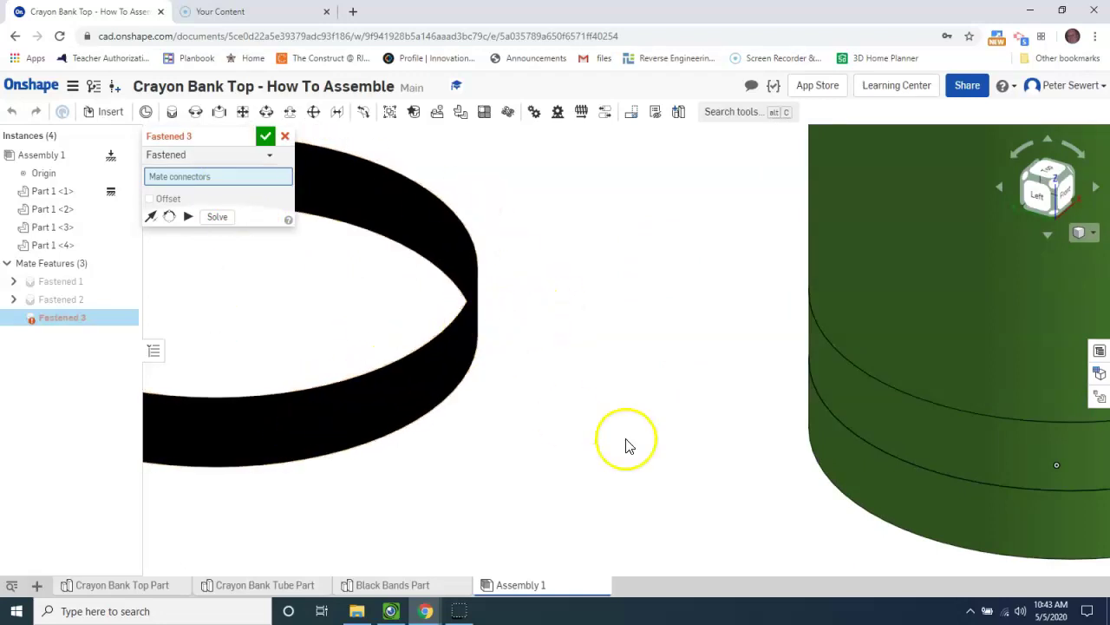
left_click(933, 408)
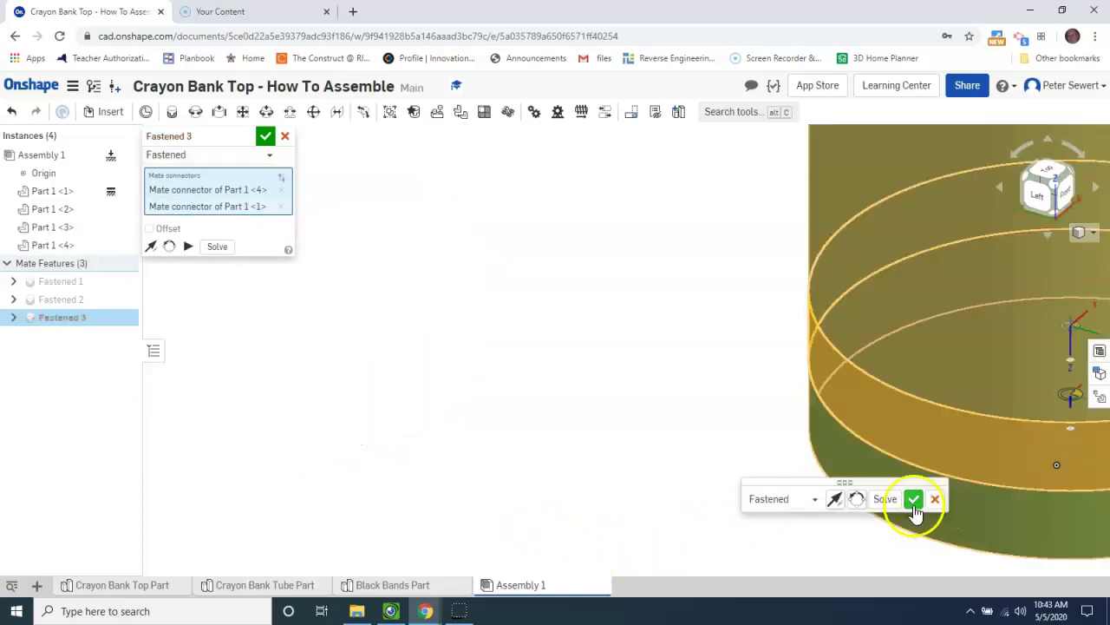
left_click(914, 499)
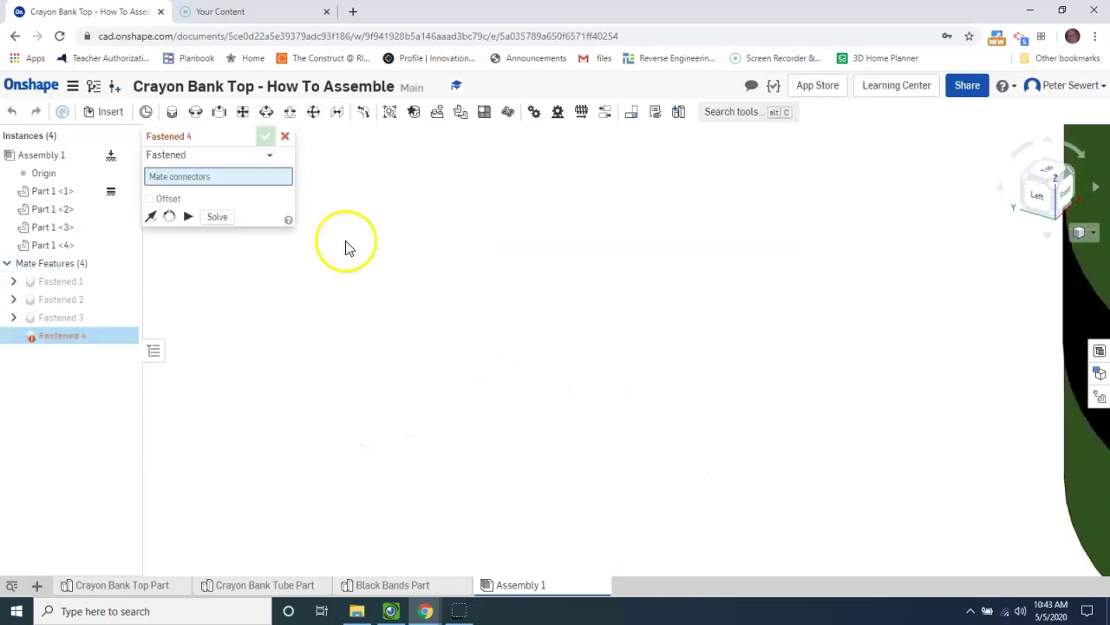
left_click(285, 139)
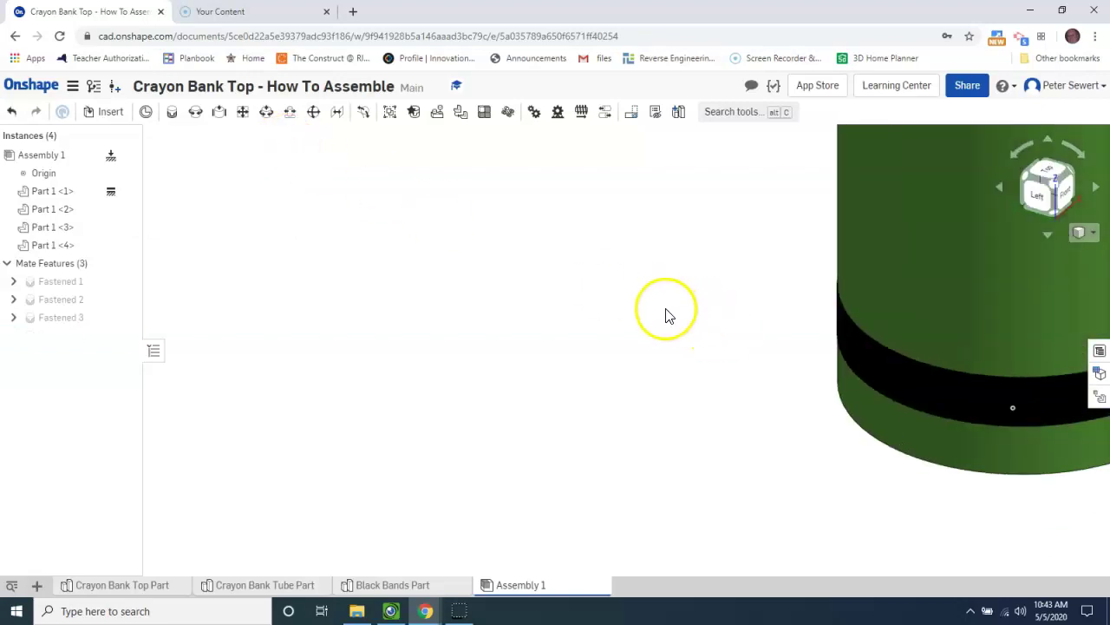
Zoom to fit the complete crayon bank with its cone top and both bands
key("f")
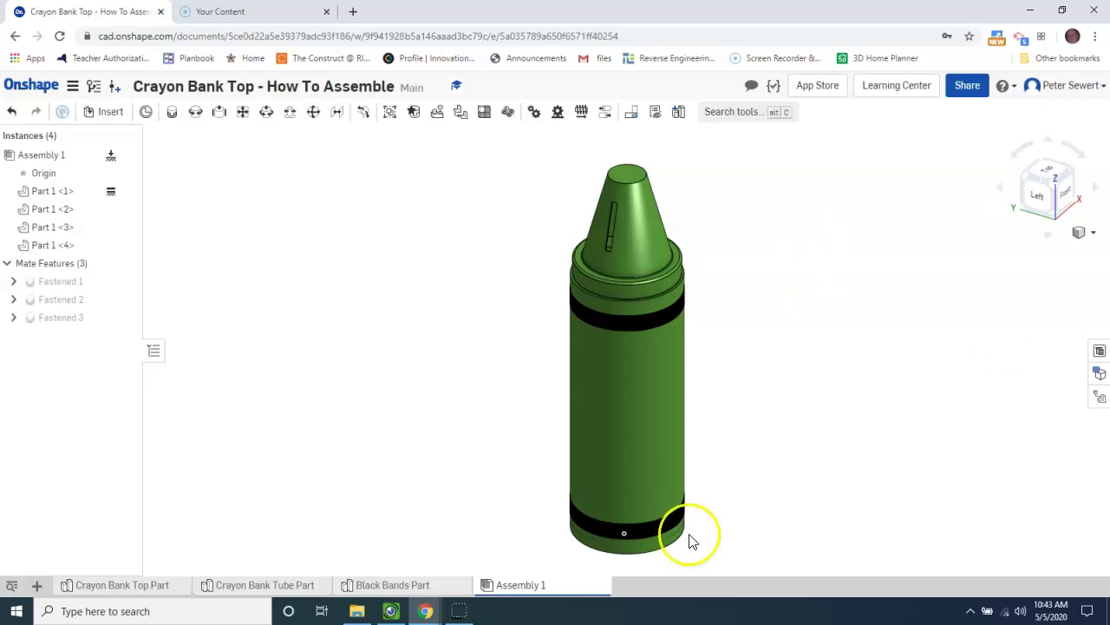
Rename the Assembly 1 tab to 'Crayon Bank Assy'
right_click(531, 586)
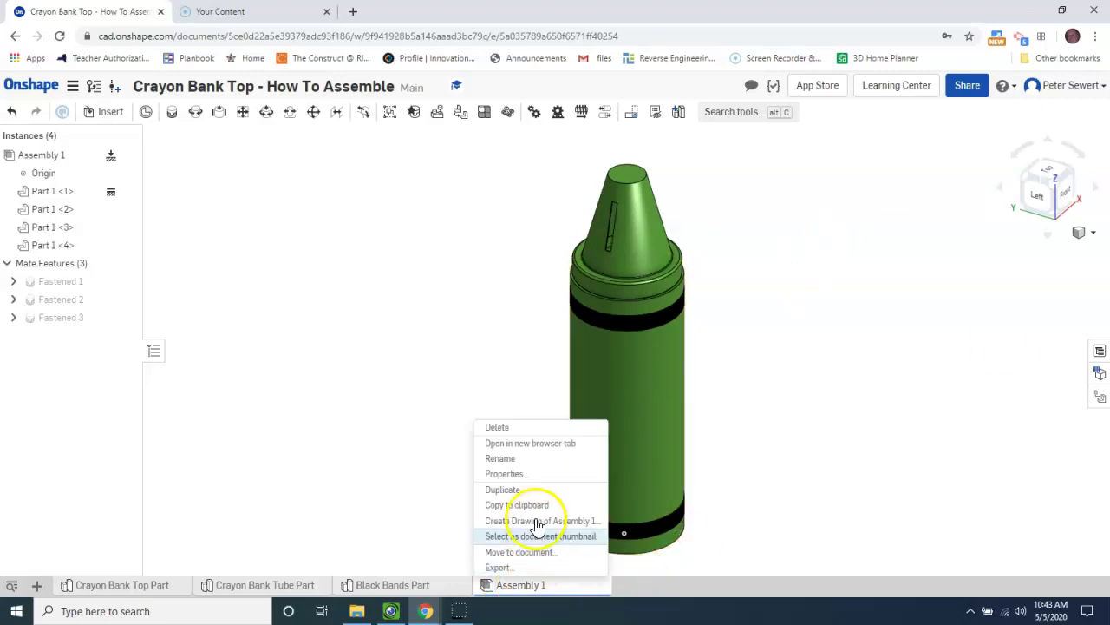
left_click(521, 460)
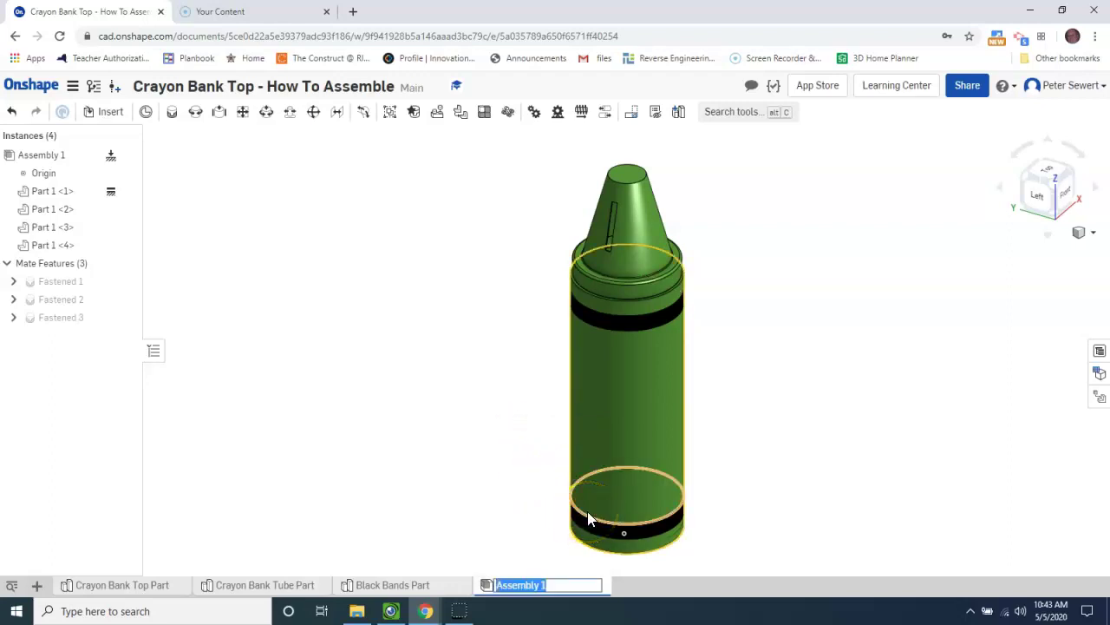
type("Crayon Bank A")
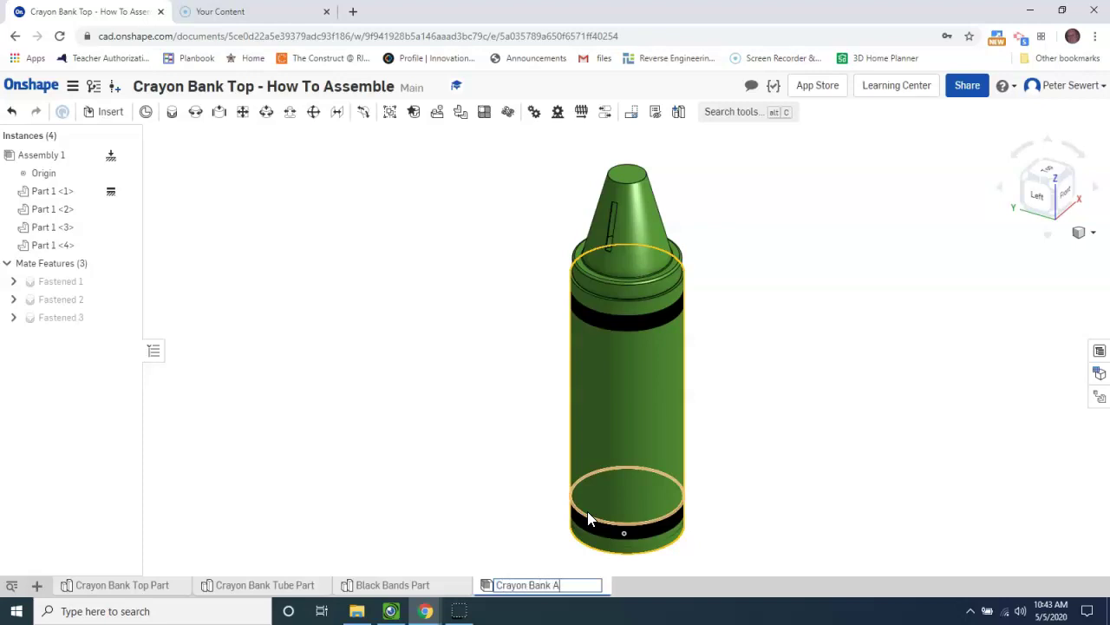
type("ssy")
key("Return")
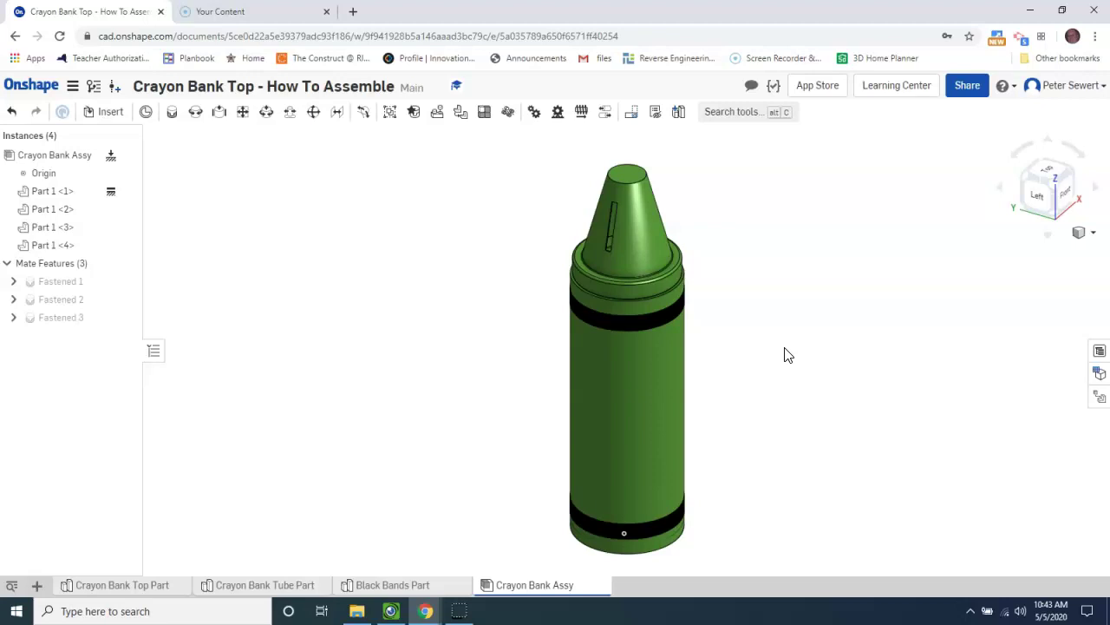
Turn on view-only link sharing for the document and copy its link to the clipboard
left_click(965, 88)
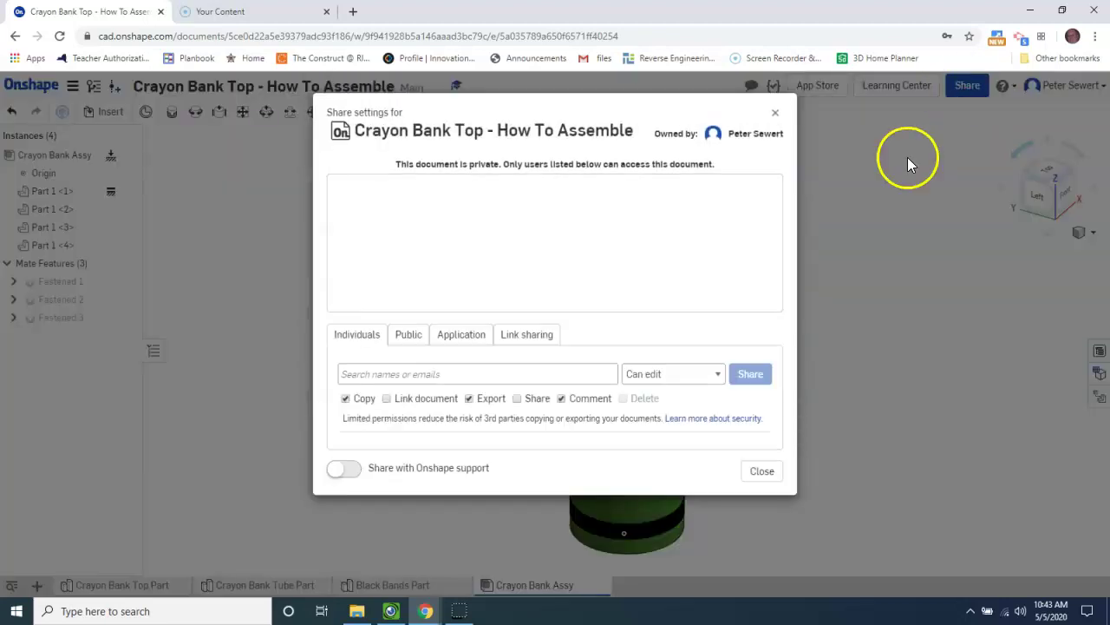
left_click(520, 340)
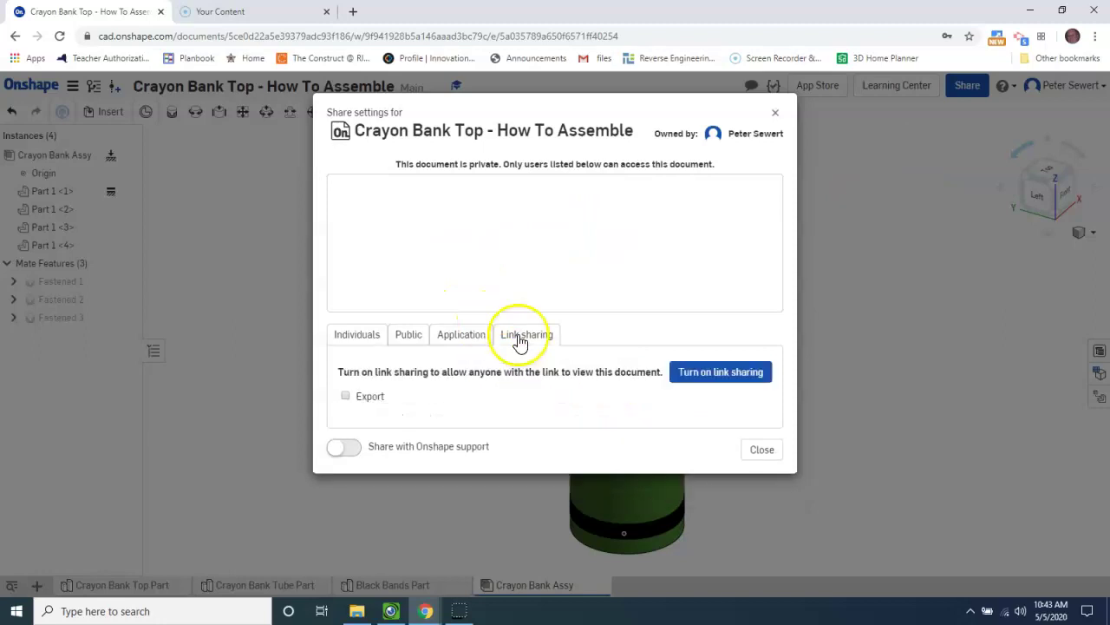
left_click(720, 382)
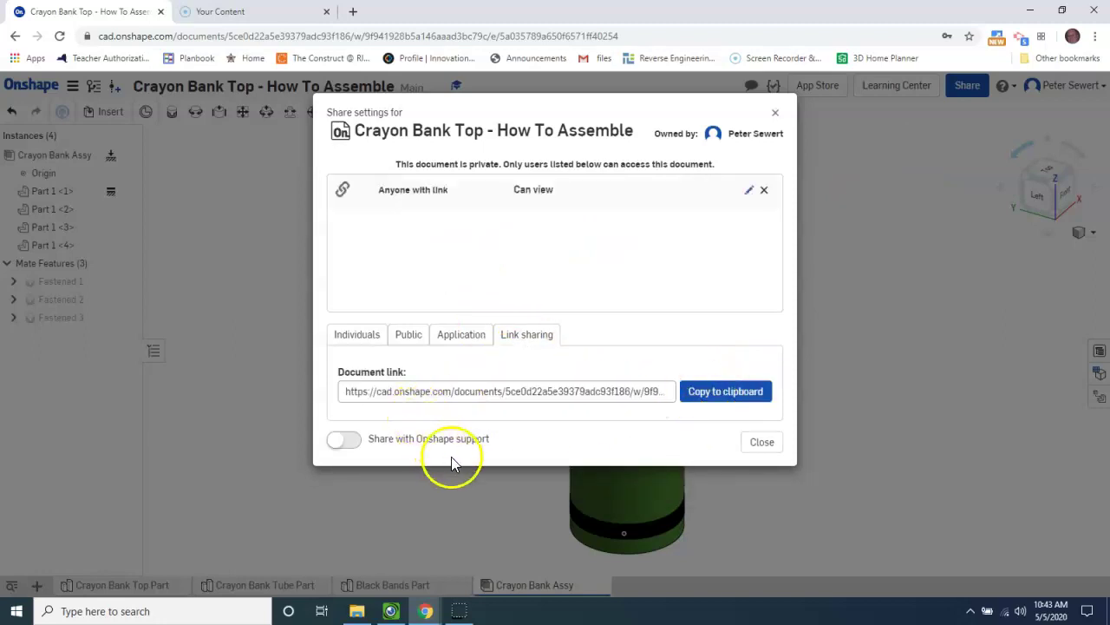
left_click(702, 391)
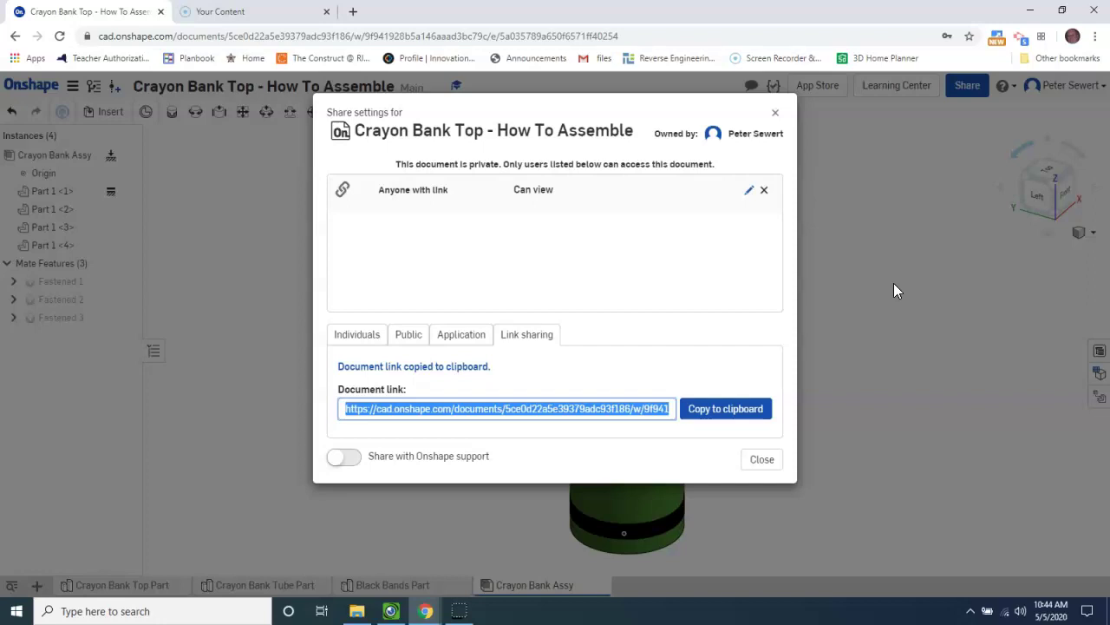
left_click(771, 458)
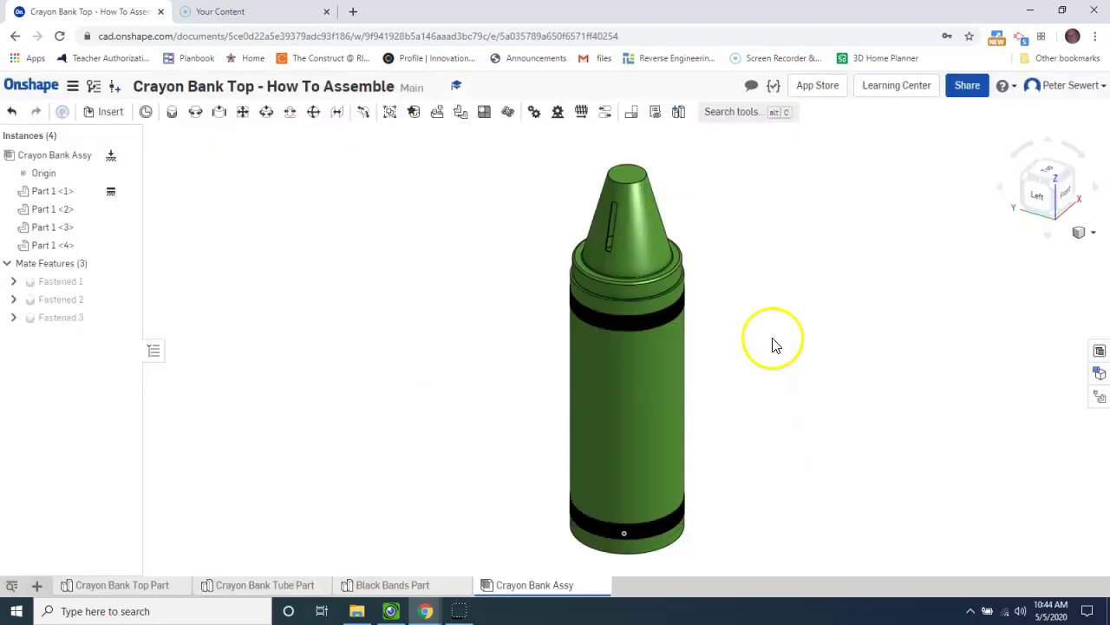